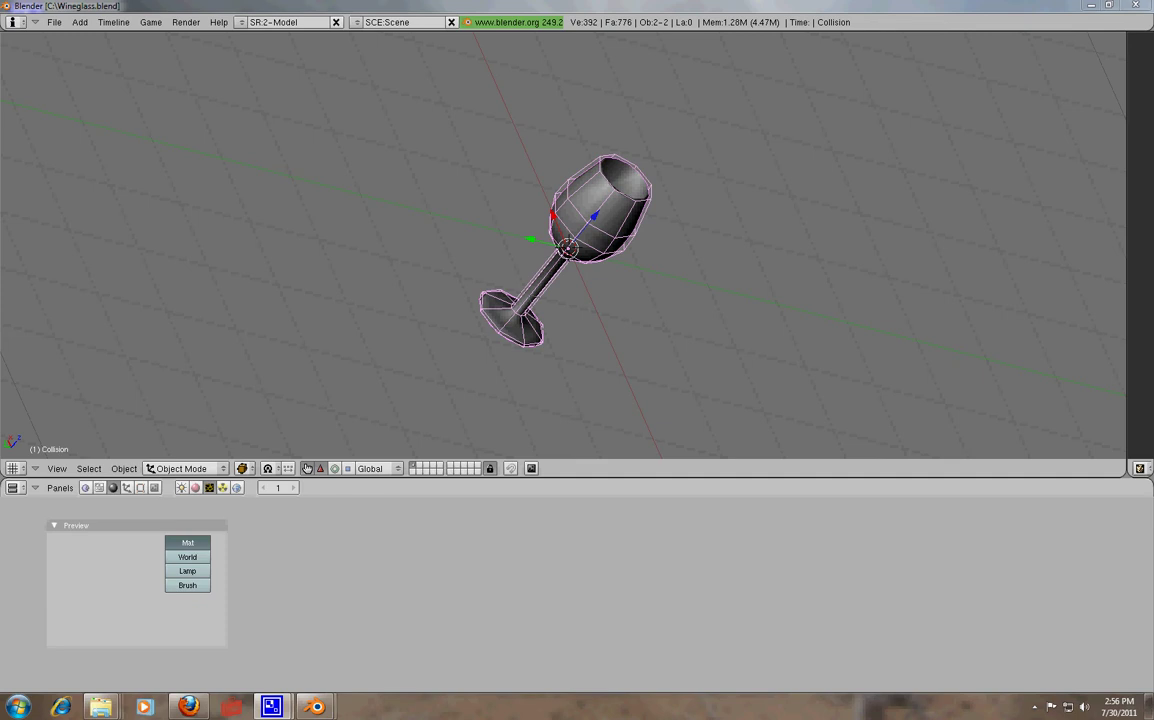
# Step: Check the wine glass, then reselect the collision mesh and apply its scale and rotation
pyautogui.rightClick(608, 192)
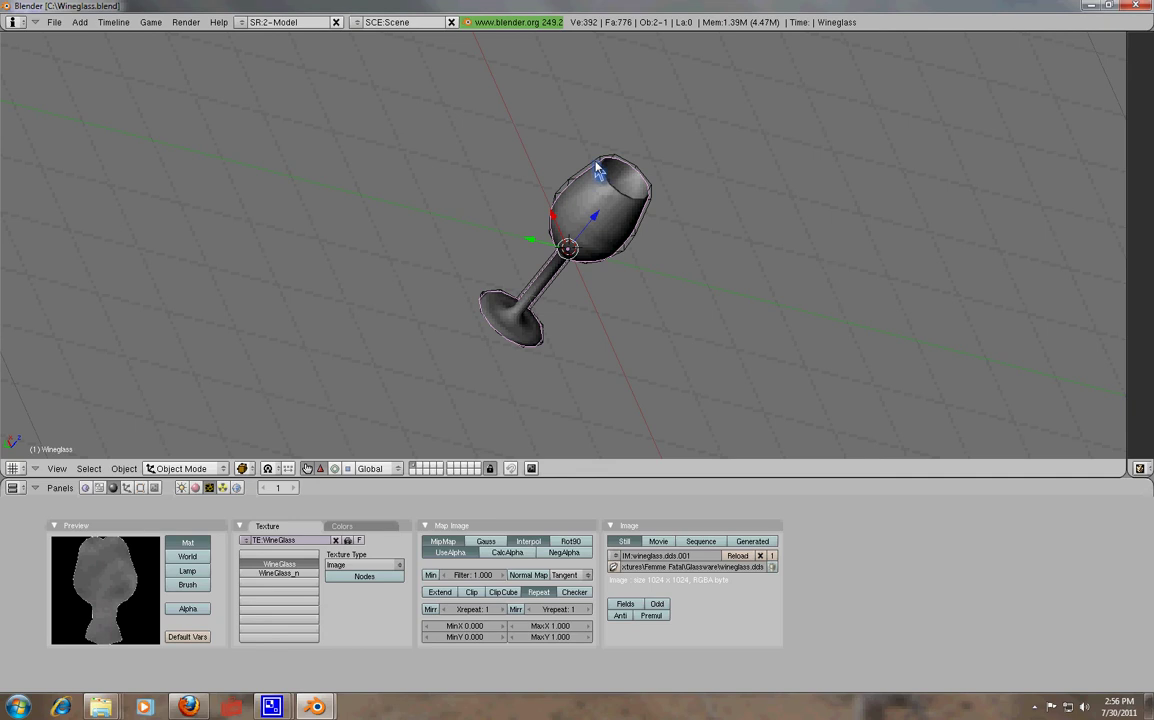
pyautogui.rightClick(598, 172)
pyautogui.hotkey('ctrl', 'a')
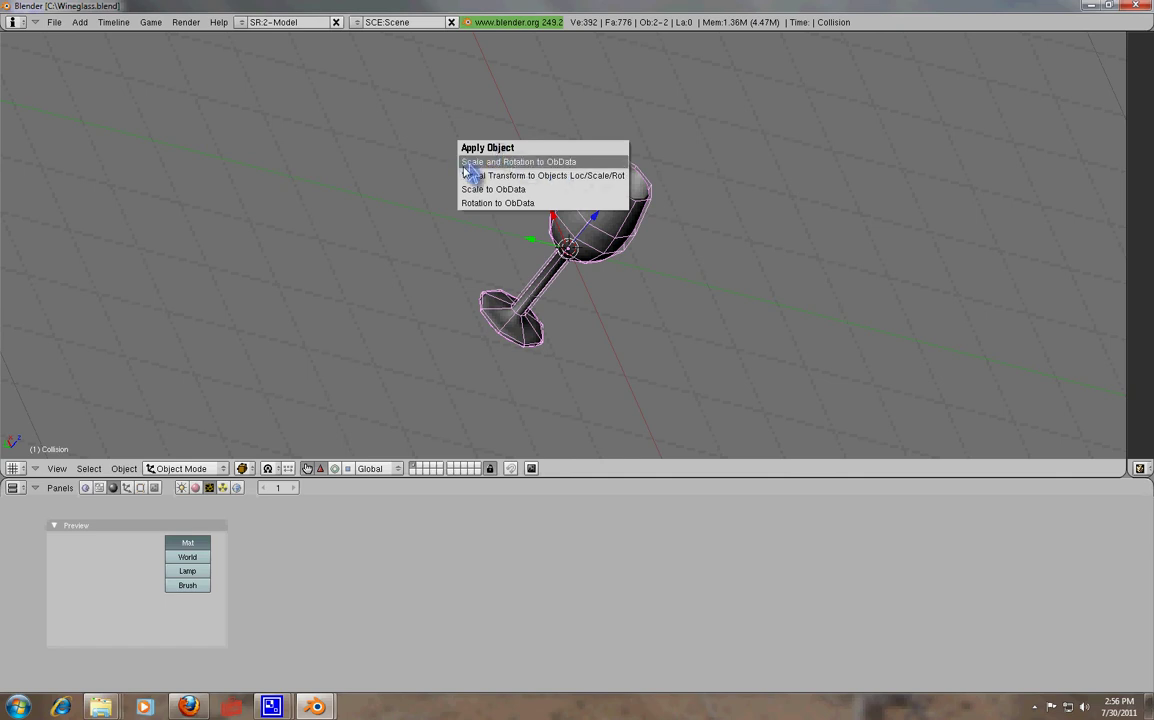
# Step: Save the scene over Wineglass.blend and orbit to view the glass upright
pyautogui.click(54, 22)
pyautogui.click(58, 97)
pyautogui.click(55, 95)
pyautogui.moveTo(718, 227); pyautogui.dragTo(557, 254, button='middle')
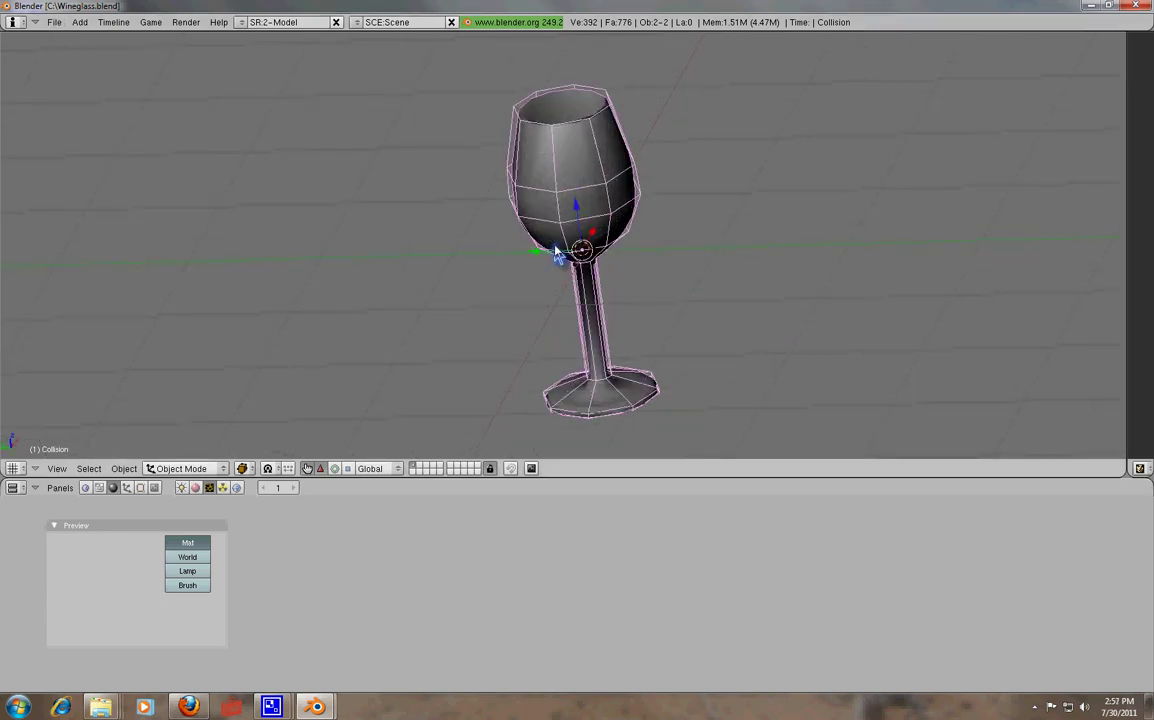
# Step: Choose the NetImmerse/Gamebryo (.nif) exporter and enter WineGlass as the output file name
pyautogui.click(54, 22)
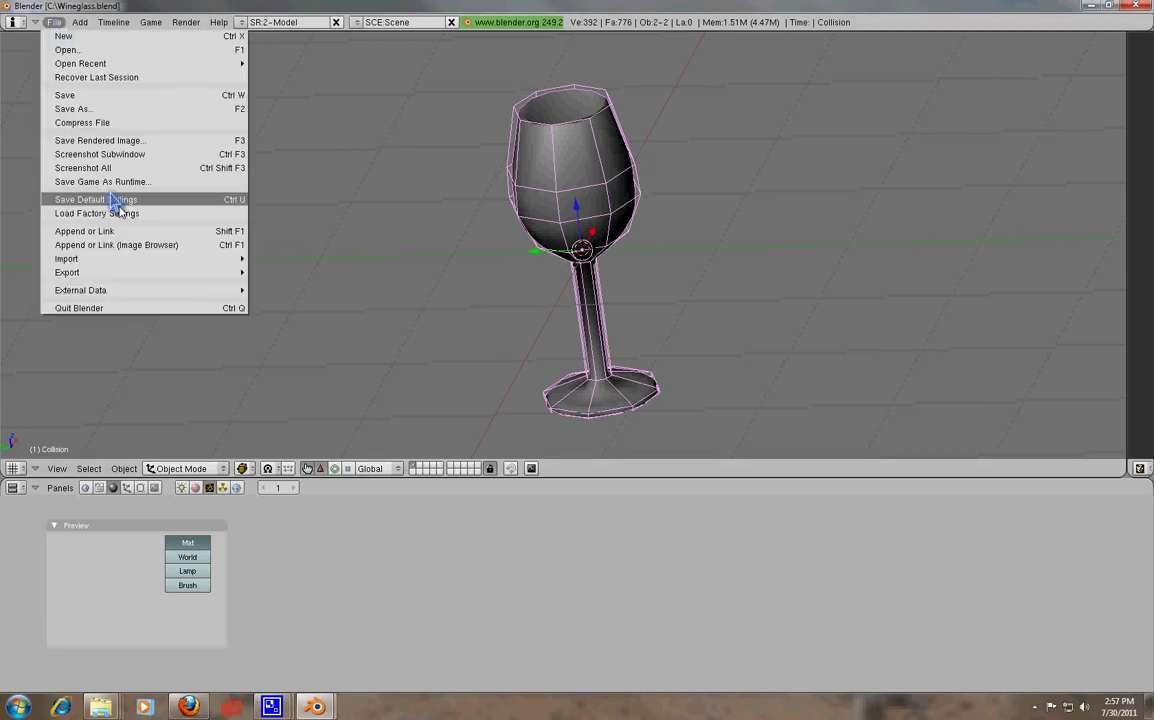
pyautogui.moveTo(128, 273)
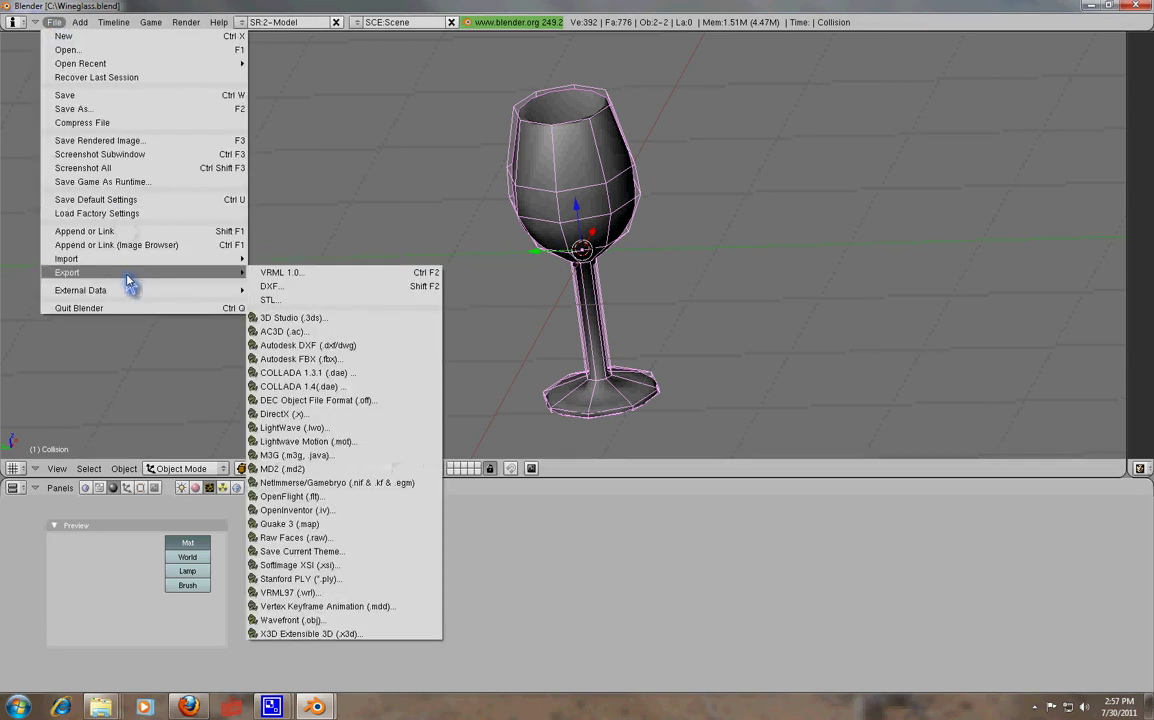
pyautogui.click(343, 483)
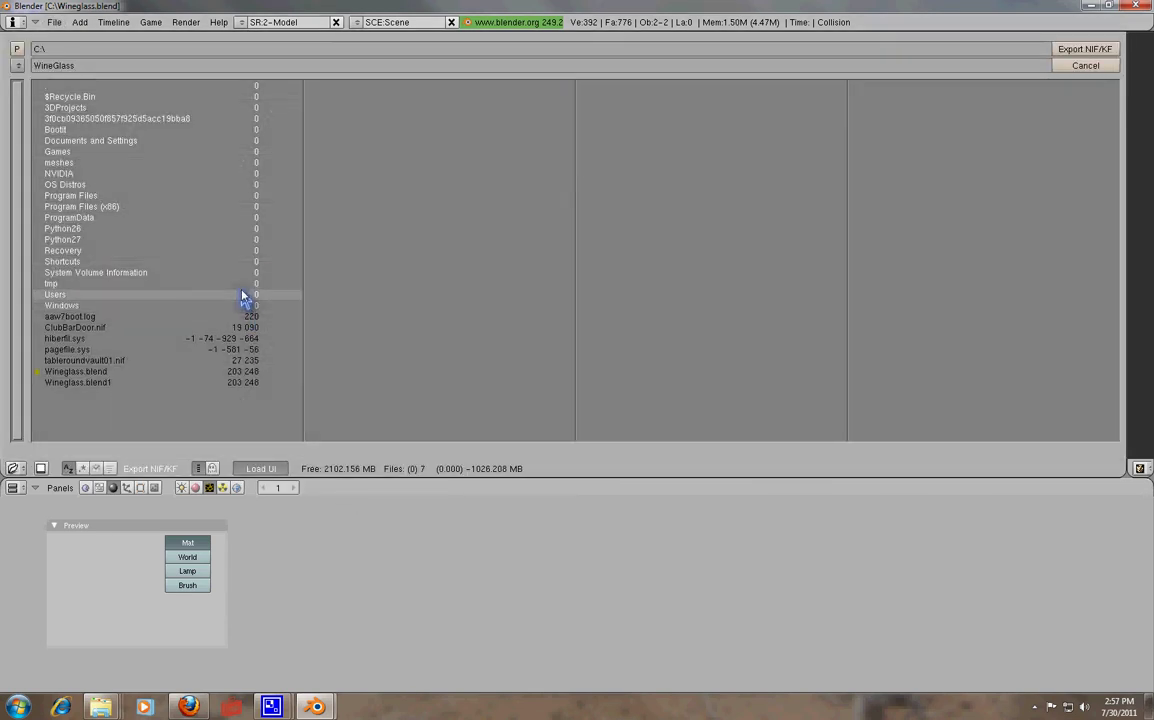
pyautogui.click(62, 66)
pyautogui.write('WineGl')
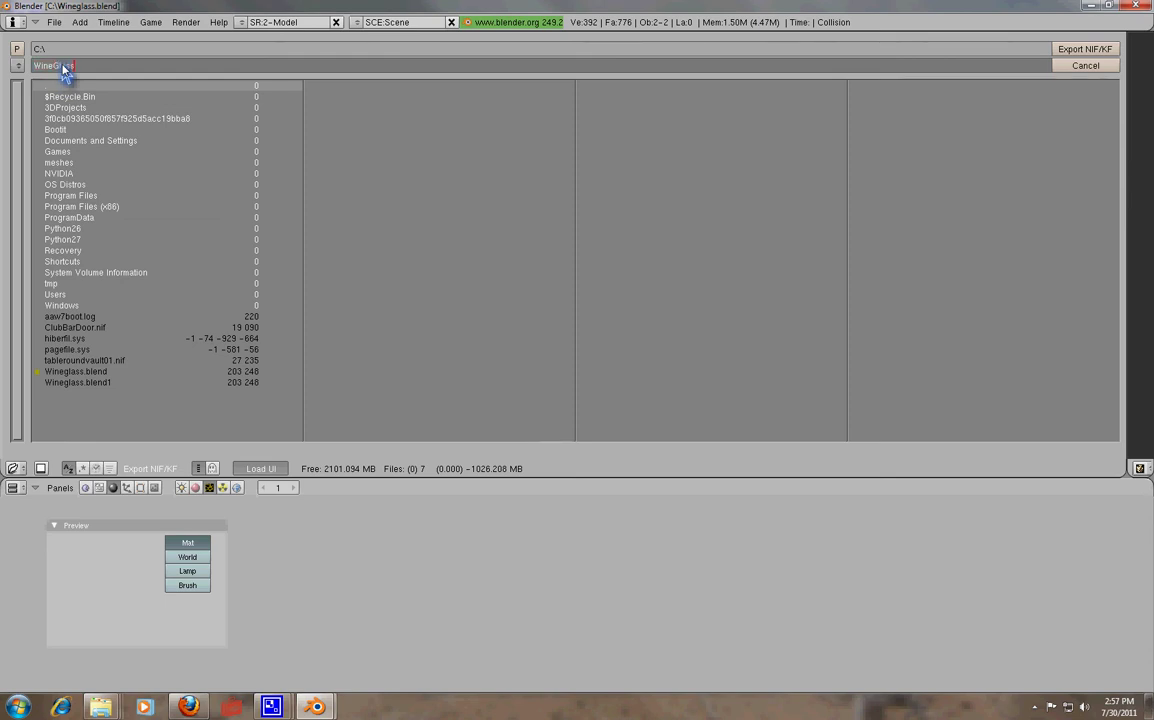
pyautogui.write('ass')
pyautogui.press('Return')
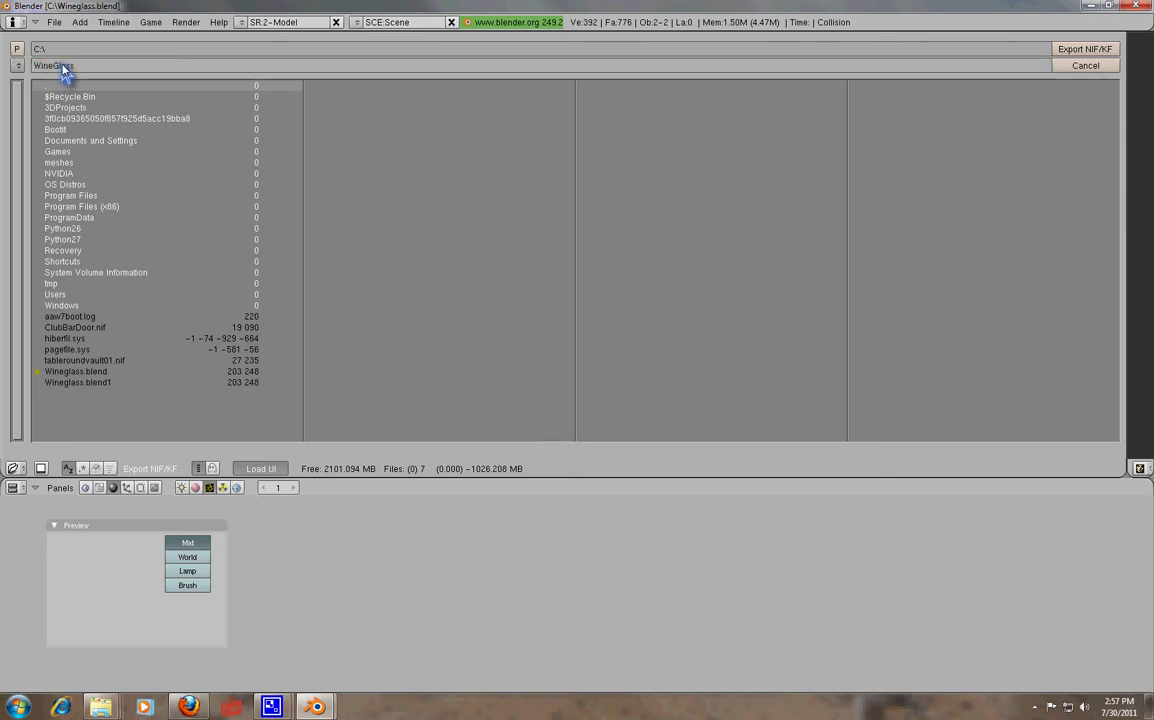
# Step: Accept the C:\ export location and choose Export Geometry Only (.nif) in the NIF options
pyautogui.click(1082, 50)
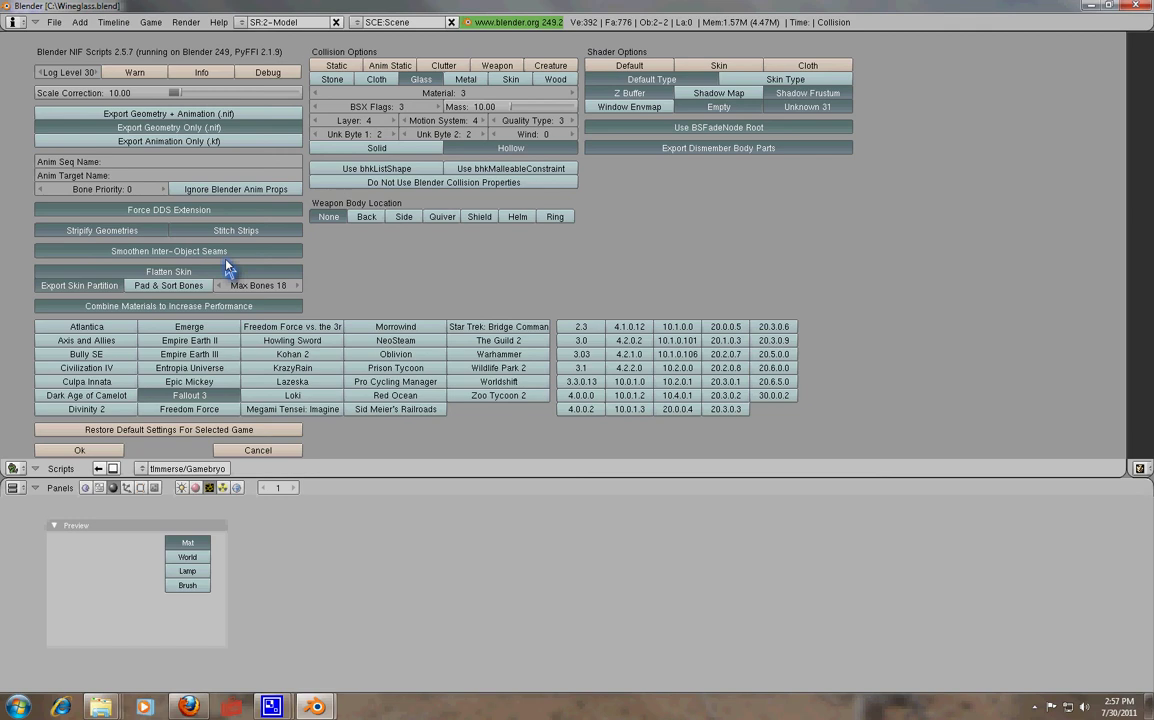
pyautogui.click(207, 128)
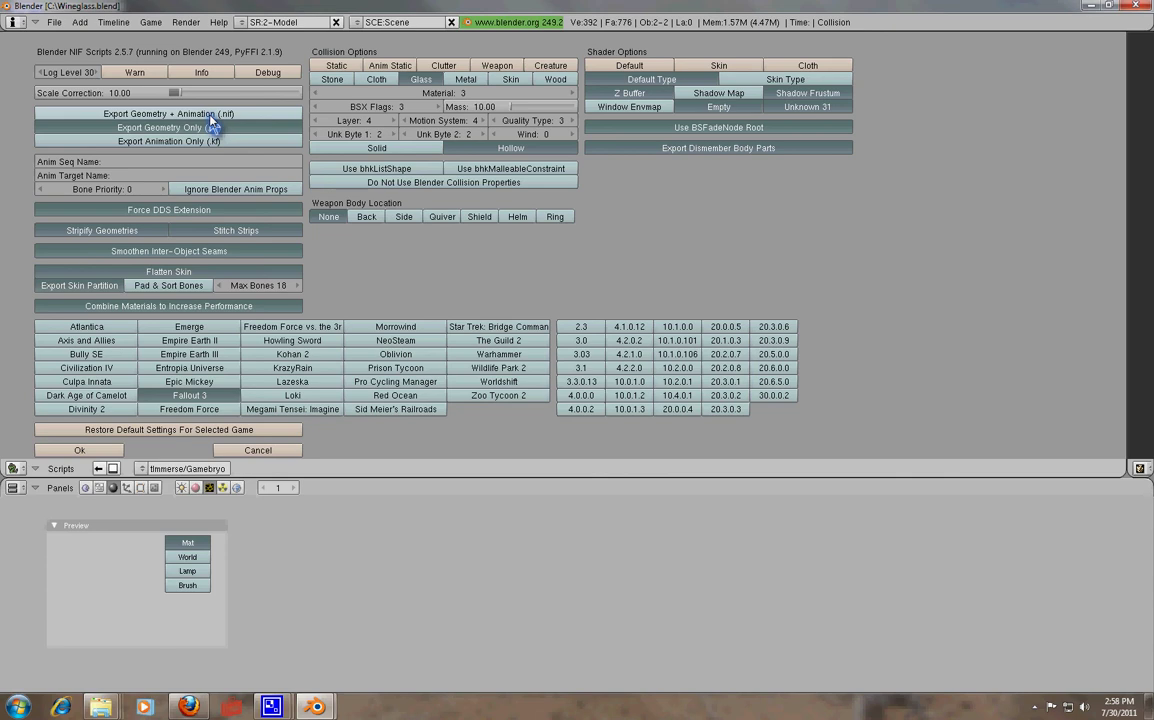
pyautogui.click(210, 116)
pyautogui.click(203, 129)
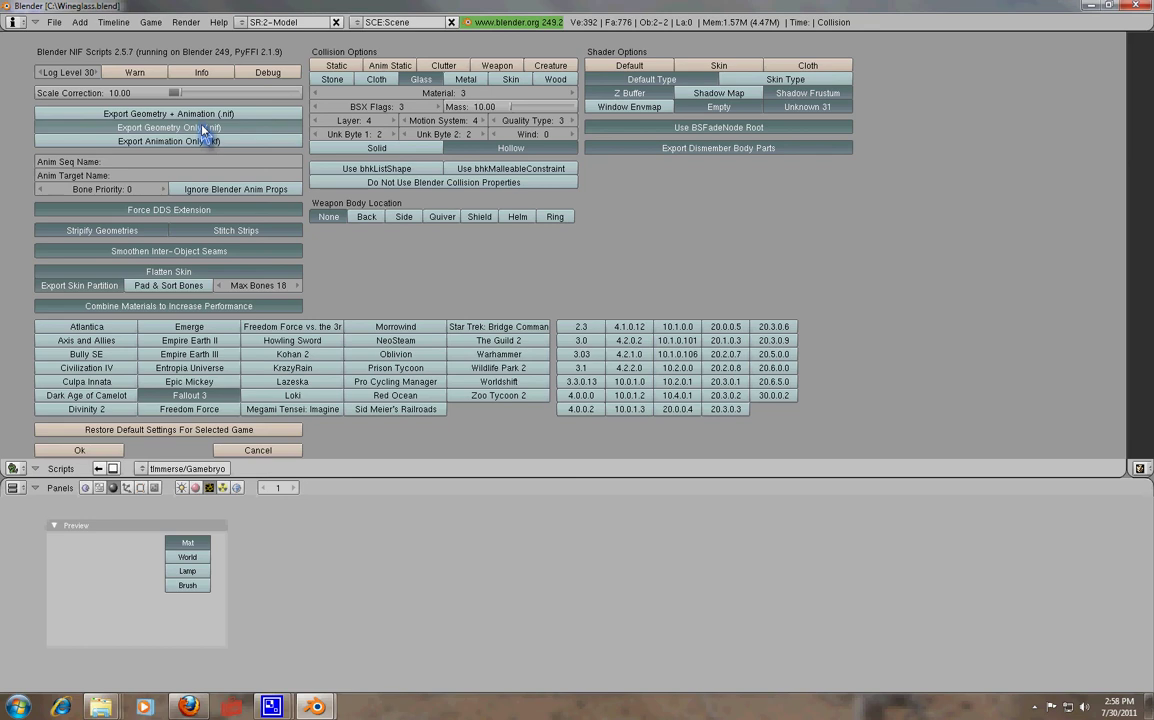
pyautogui.click(205, 141)
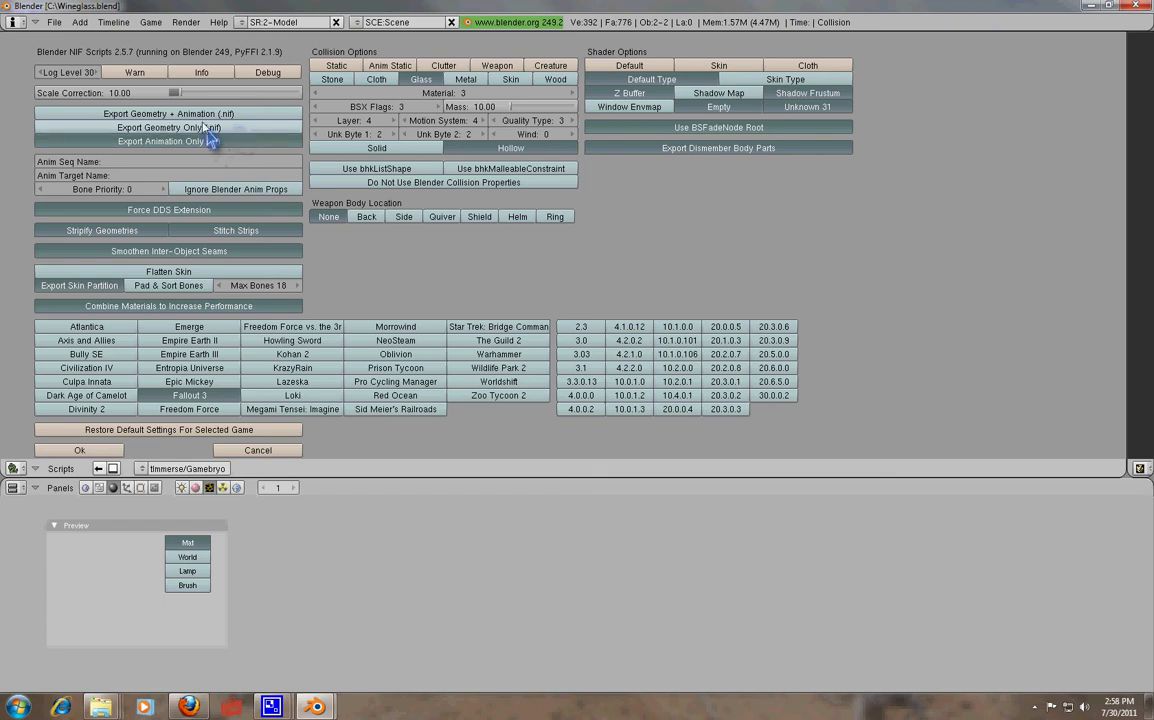
pyautogui.click(199, 115)
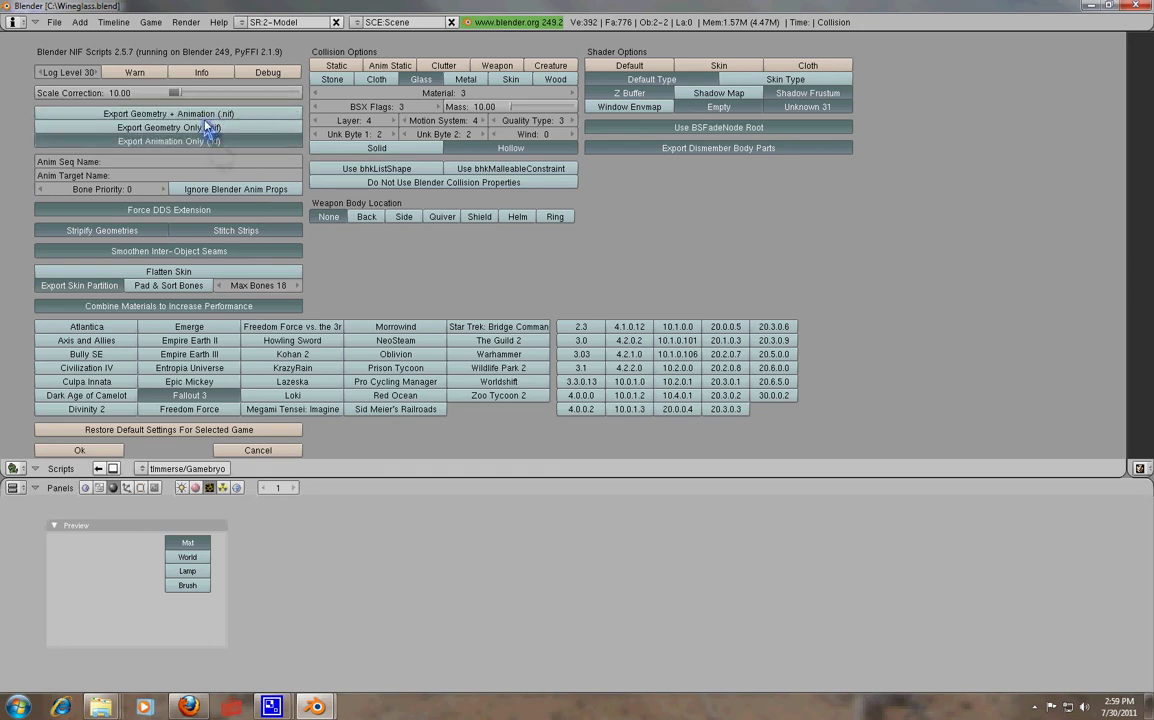
pyautogui.click(207, 126)
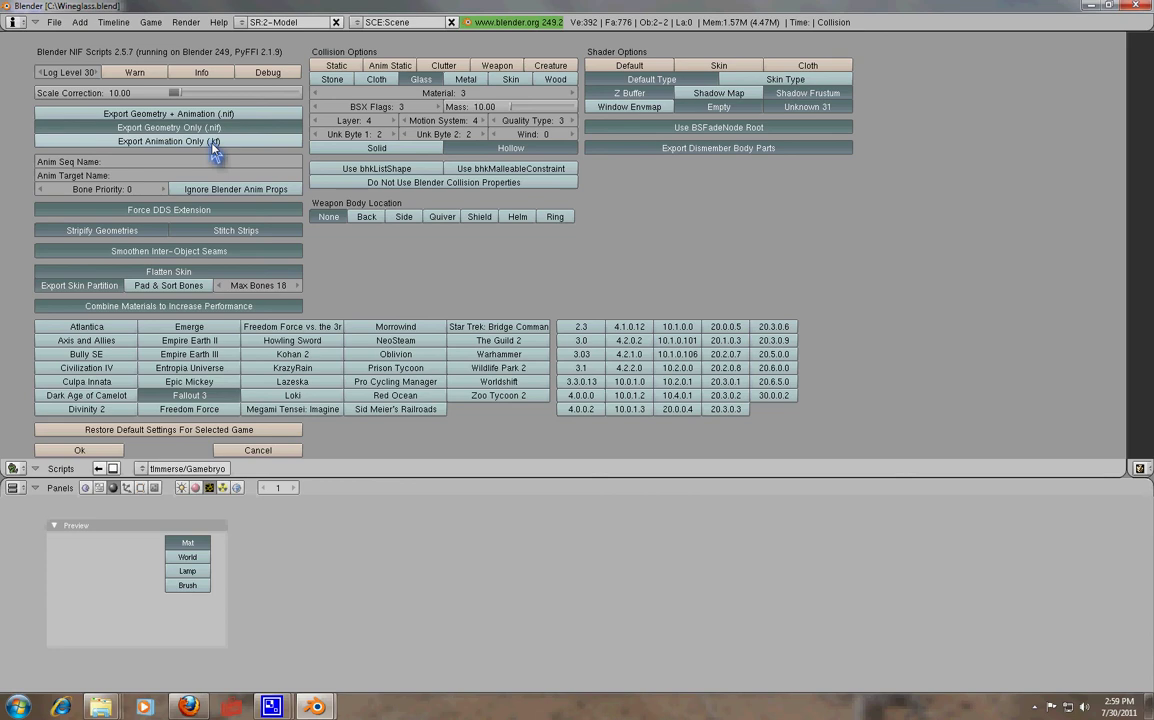
pyautogui.click(118, 163)
pyautogui.click(128, 178)
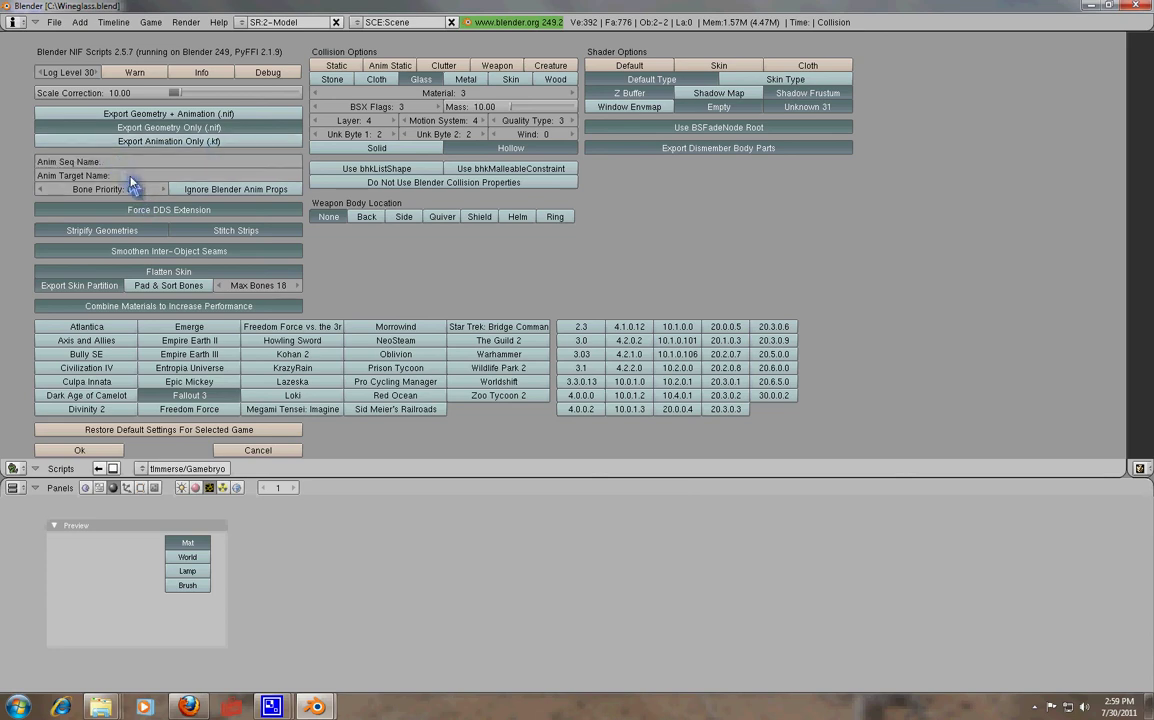
pyautogui.click(131, 180)
pyautogui.click(163, 177)
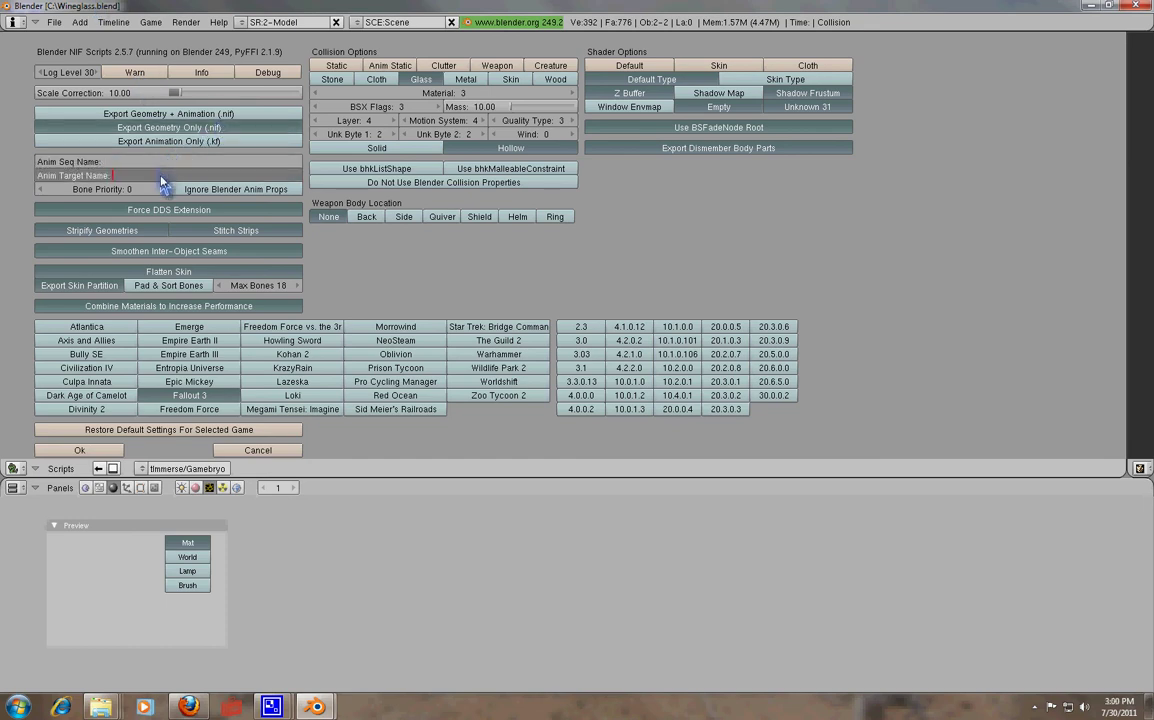
pyautogui.click(318, 400)
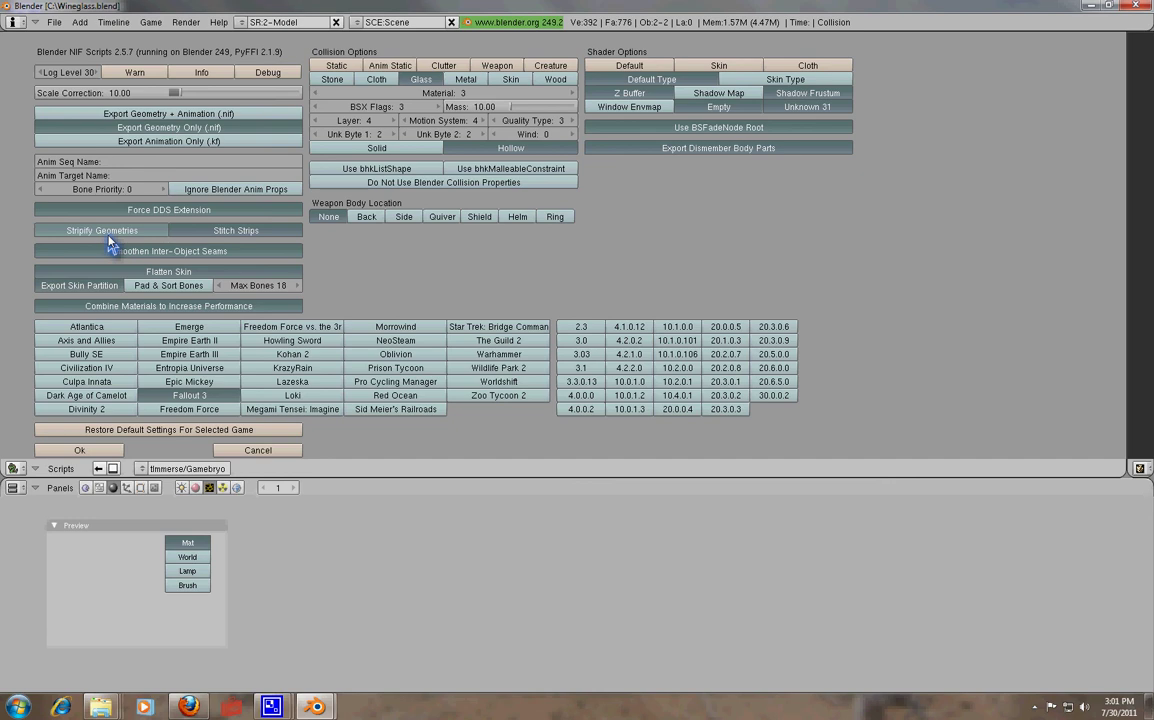
# Step: Switch off Smoothen Inter-Object Seams in the NIF export options
pyautogui.click(190, 252)
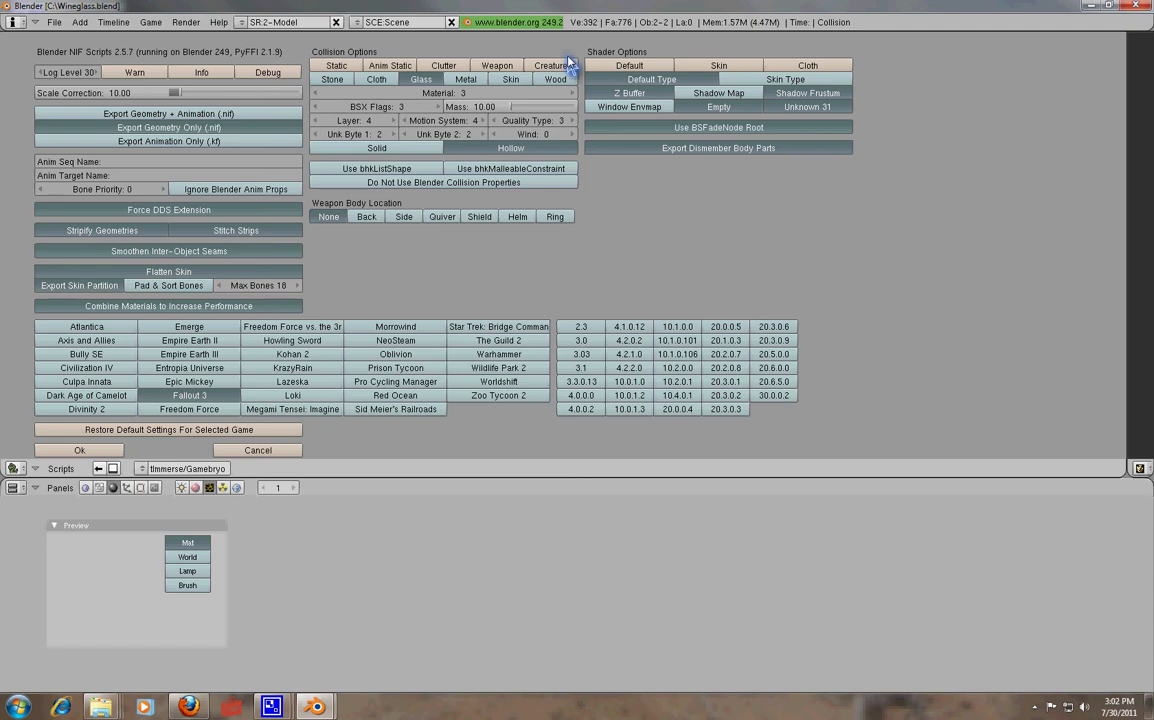
# Step: Try the Static, Weapon, Creature and Anim Static collision presets, ending on Static with Stone
pyautogui.click(348, 77)
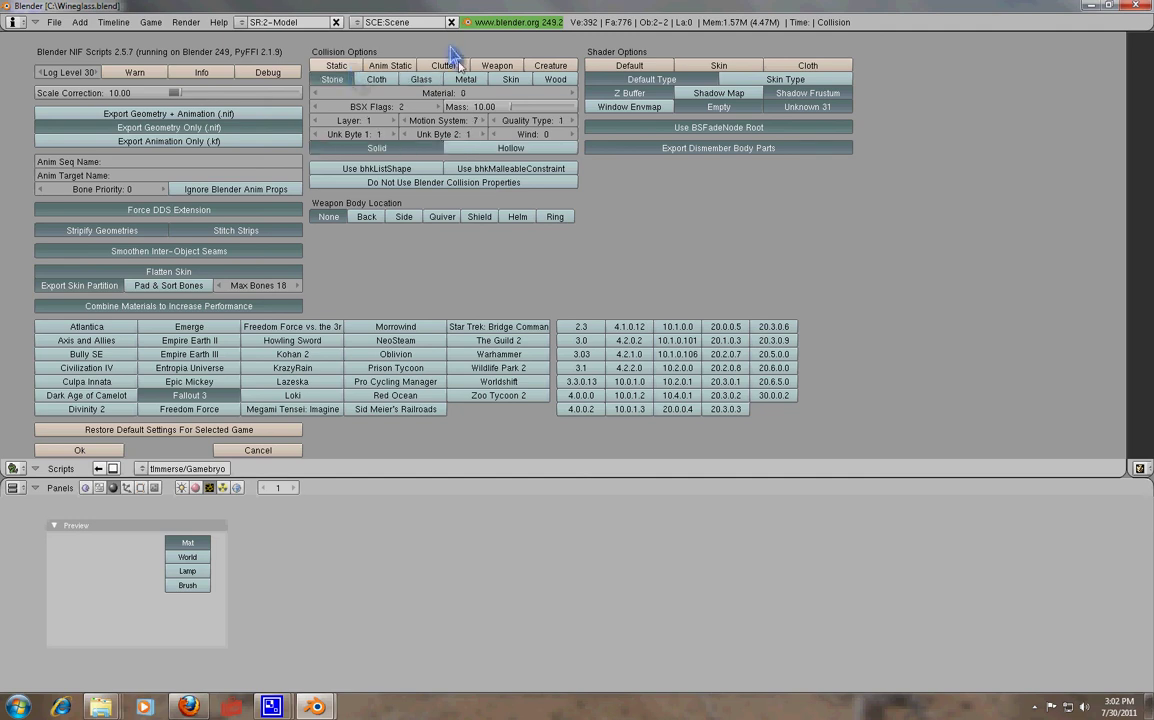
pyautogui.click(421, 79)
pyautogui.click(466, 79)
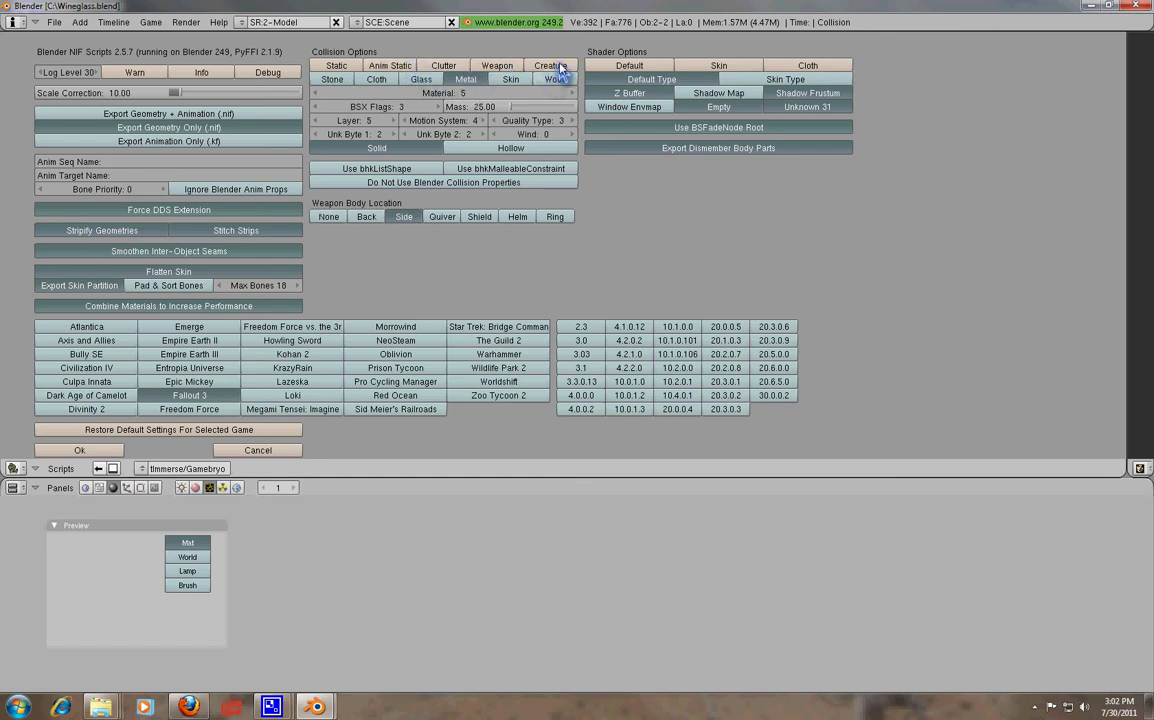
pyautogui.click(510, 79)
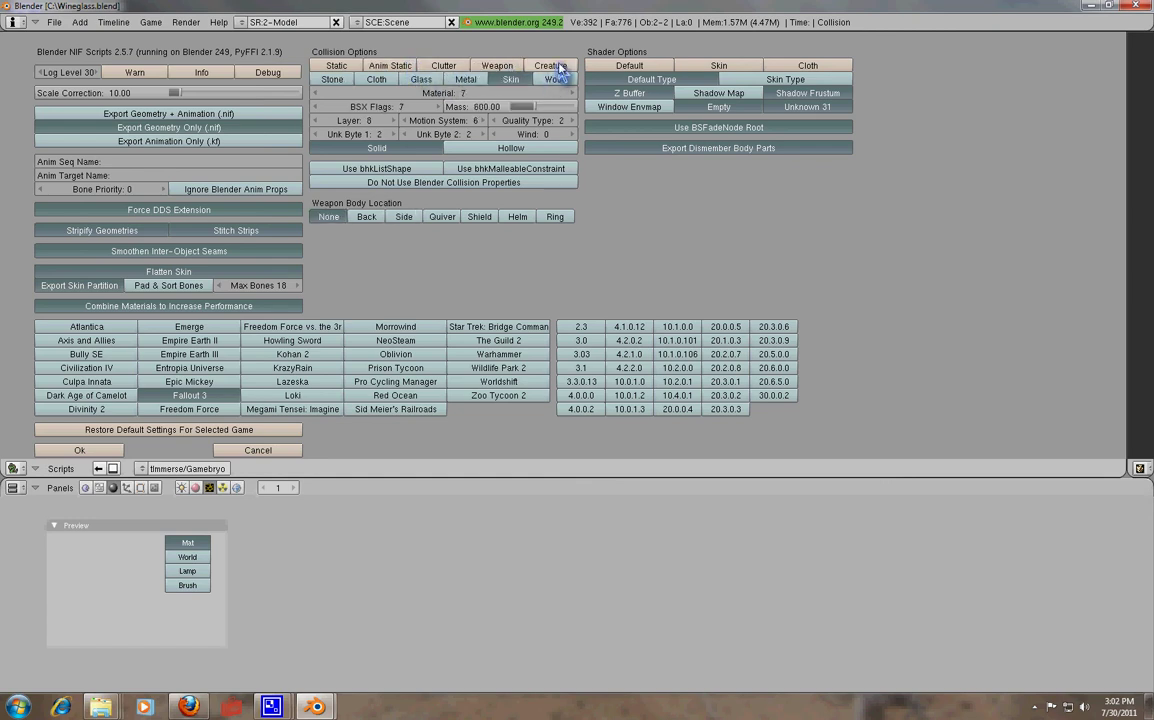
pyautogui.click(331, 79)
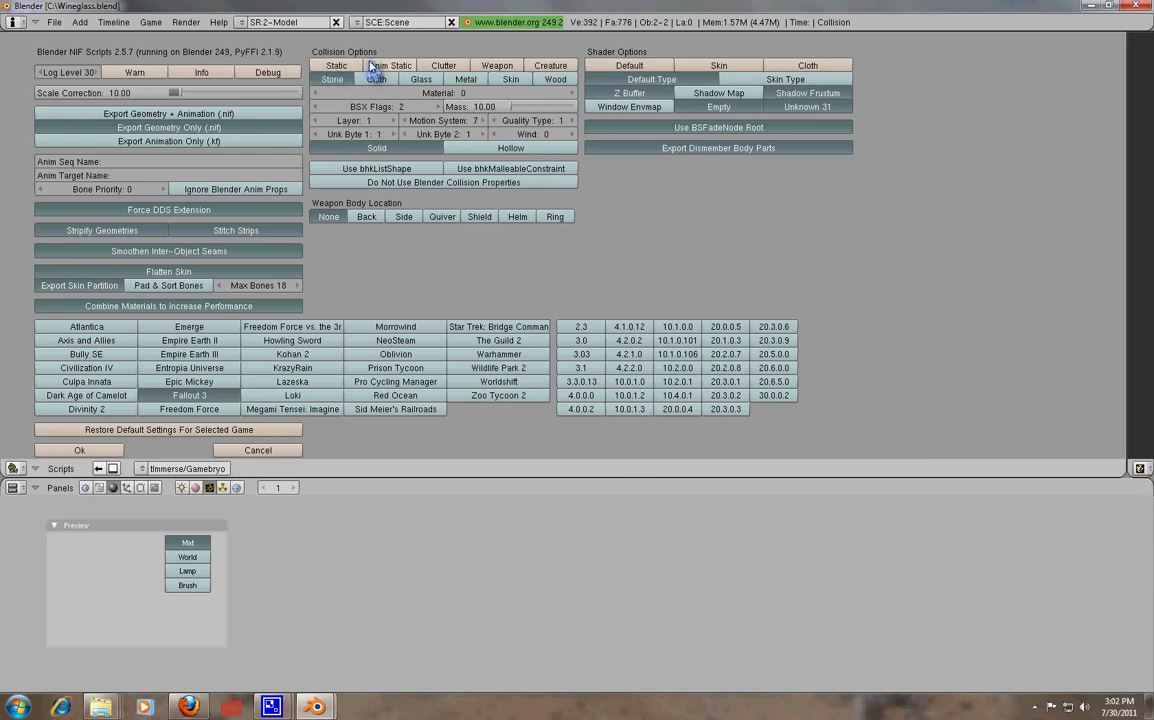
pyautogui.click(371, 66)
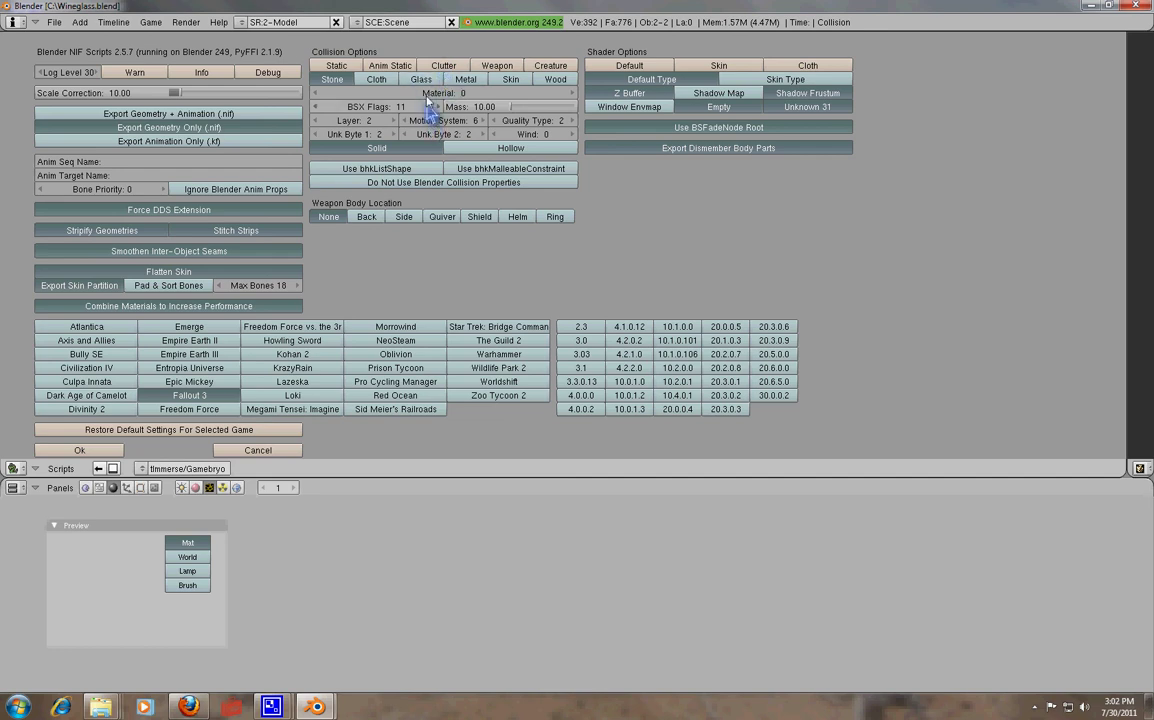
pyautogui.click(497, 66)
pyautogui.click(550, 66)
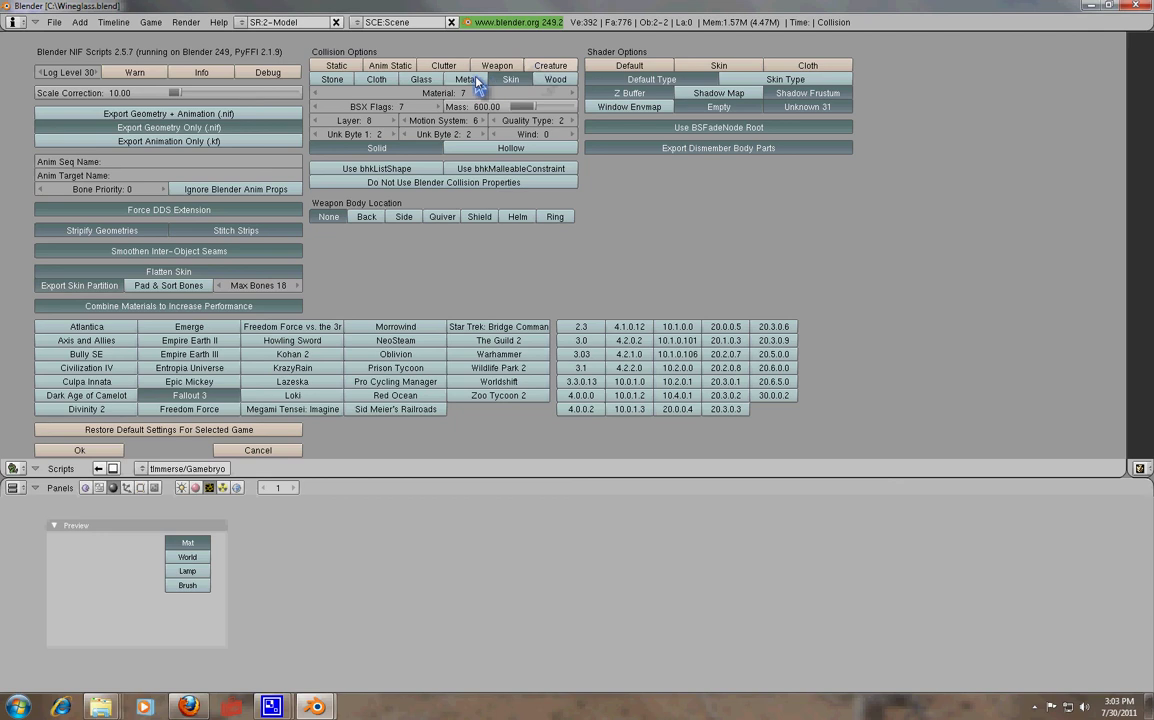
pyautogui.click(336, 66)
# Step: Dismiss the Start menu and Games window, then open Computer from the Start menu
pyautogui.click(18, 706)
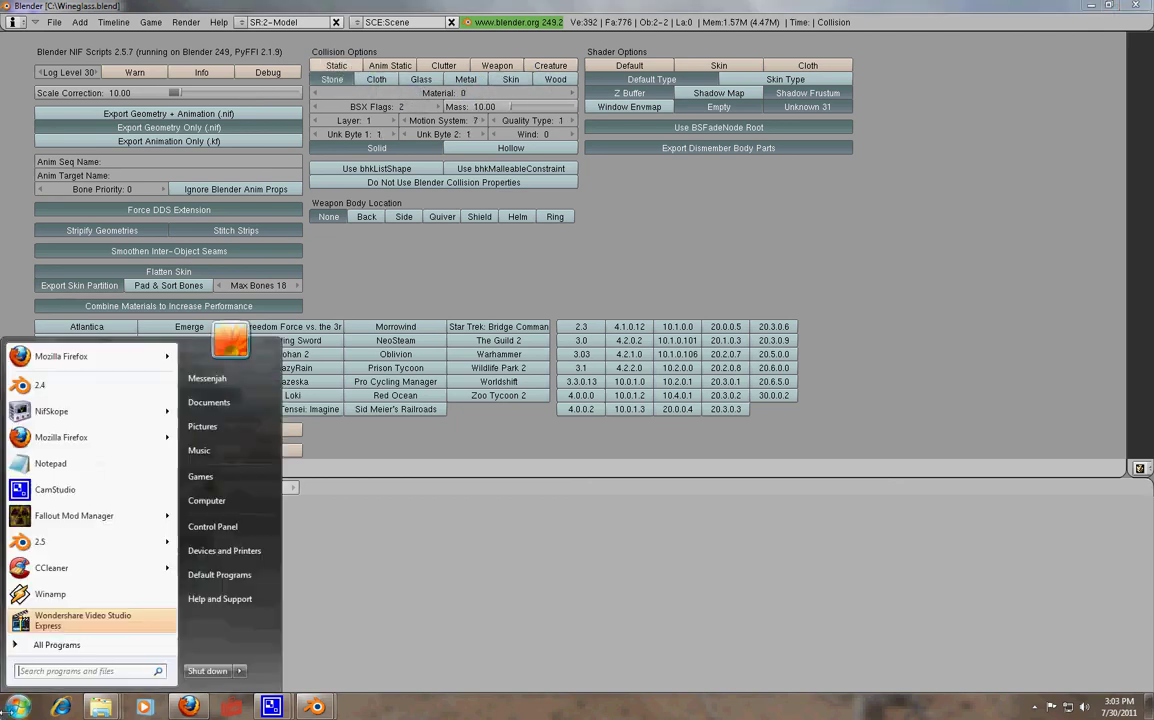
pyautogui.press('Escape')
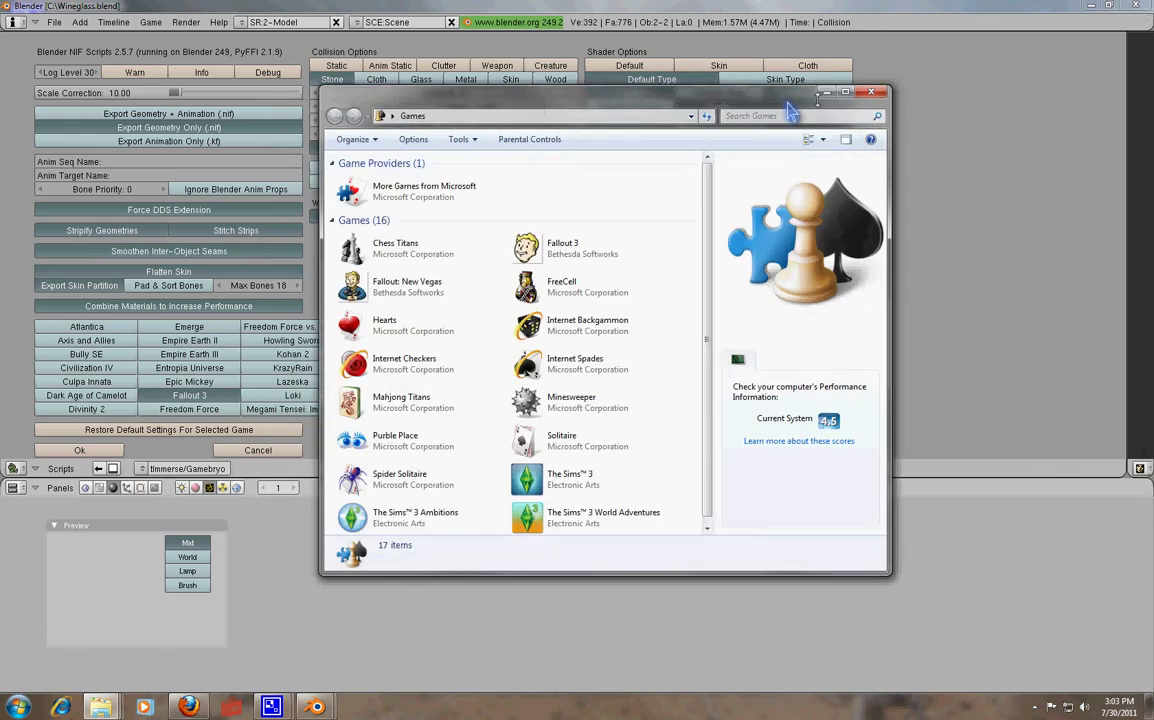
pyautogui.click(826, 92)
pyautogui.press('super')
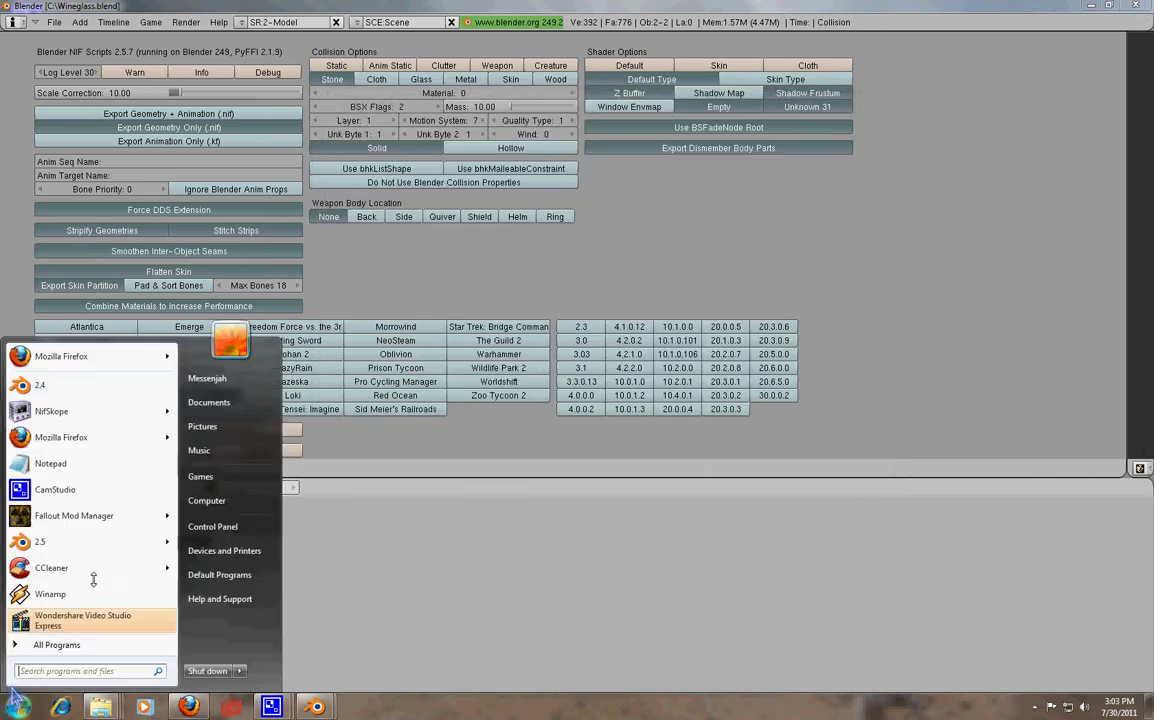
pyautogui.click(207, 500)
# Step: Open tableroundvault01.nif from Local Disk (C:) with NifSkope.exe and minimize Explorer
pyautogui.doubleClick(520, 186)
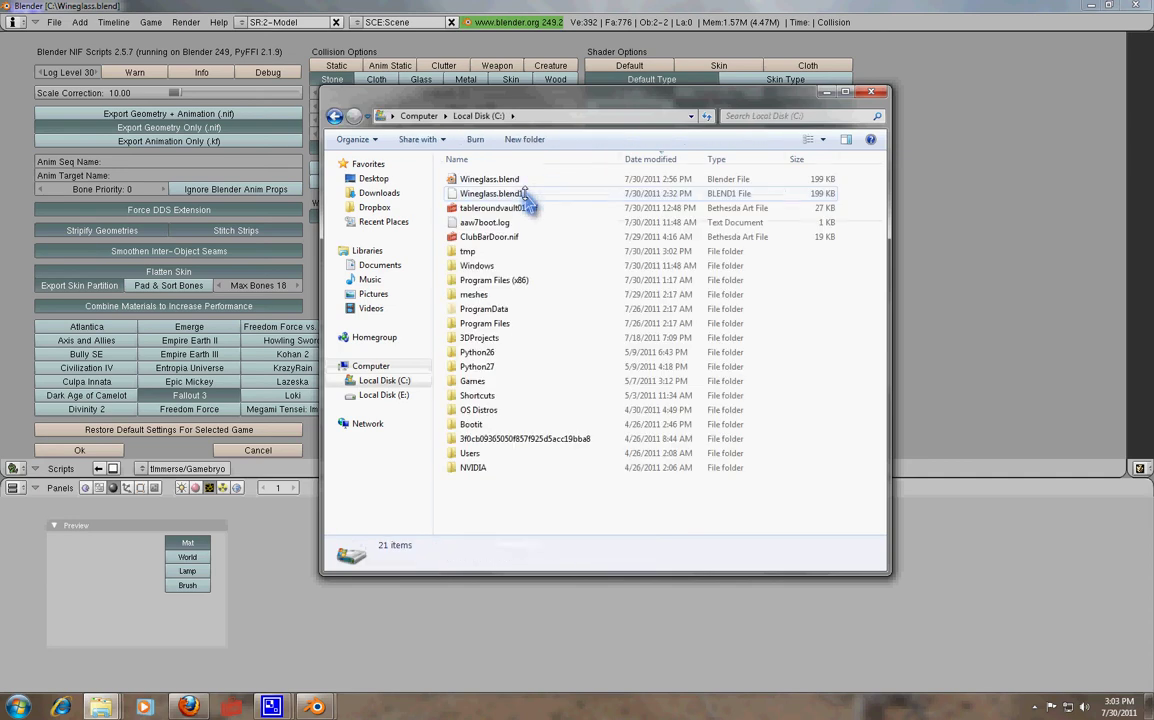
pyautogui.rightClick(510, 210)
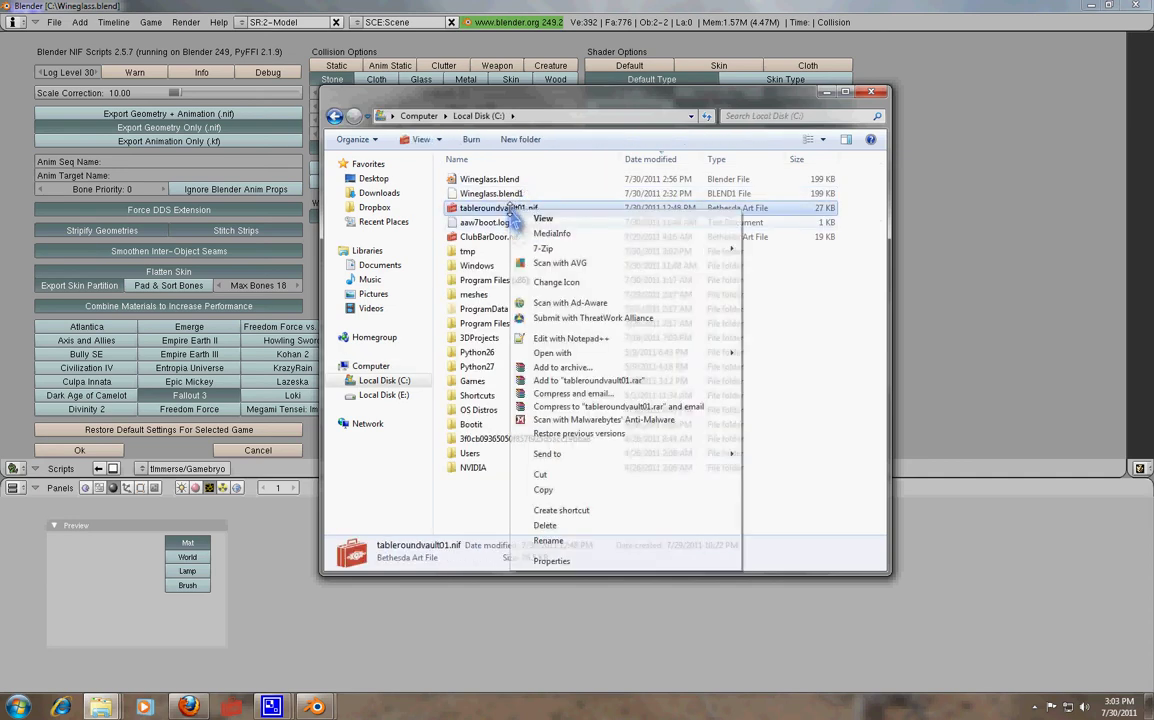
pyautogui.moveTo(559, 358)
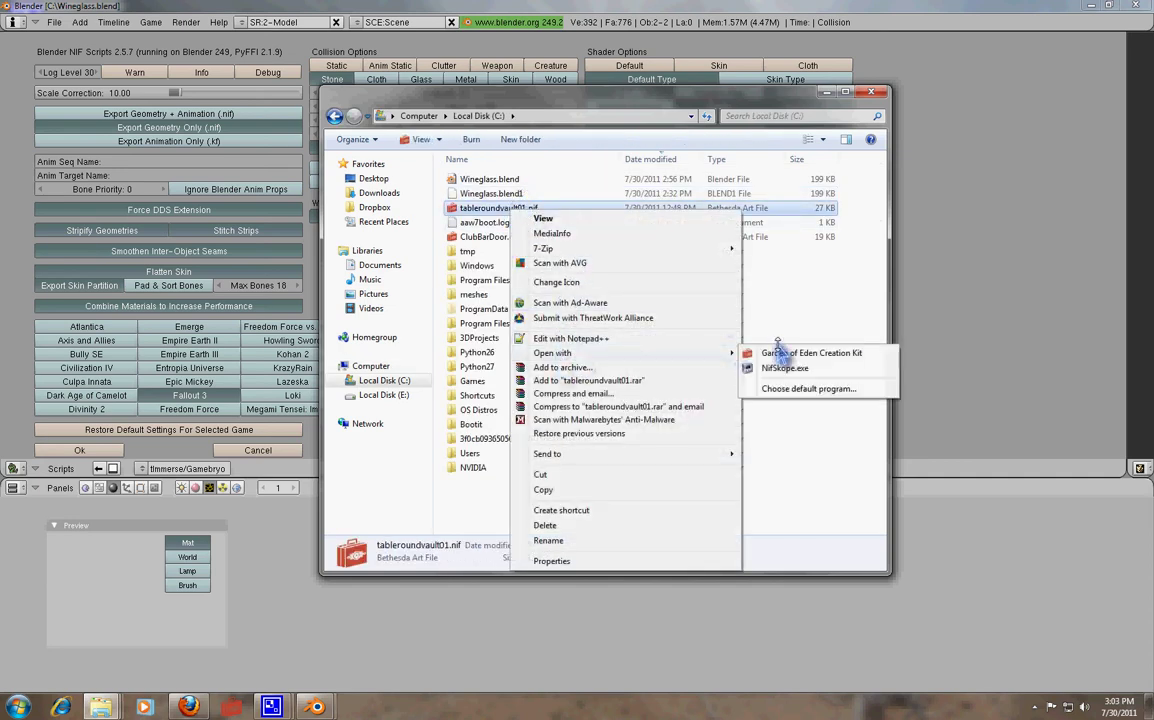
pyautogui.click(782, 373)
pyautogui.click(827, 93)
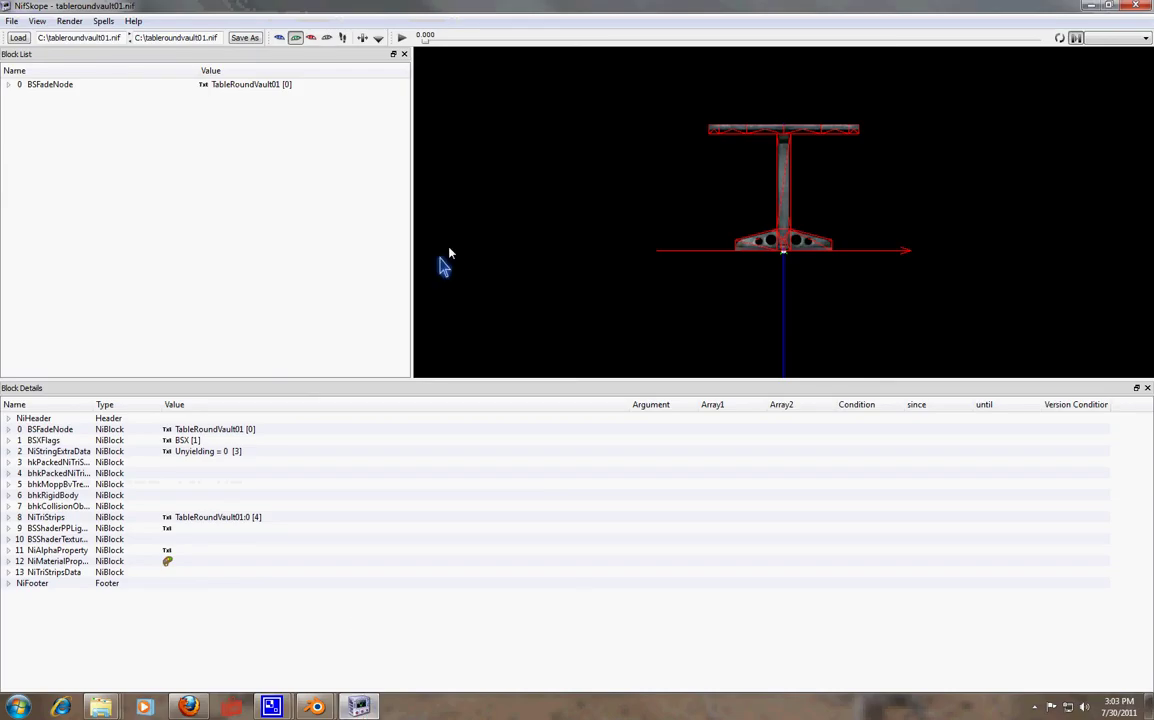
# Step: Expand BSFadeNode and bhkCollisionObject, select bhkRigidBody and inspect its OL_STATIC layer
pyautogui.click(9, 86)
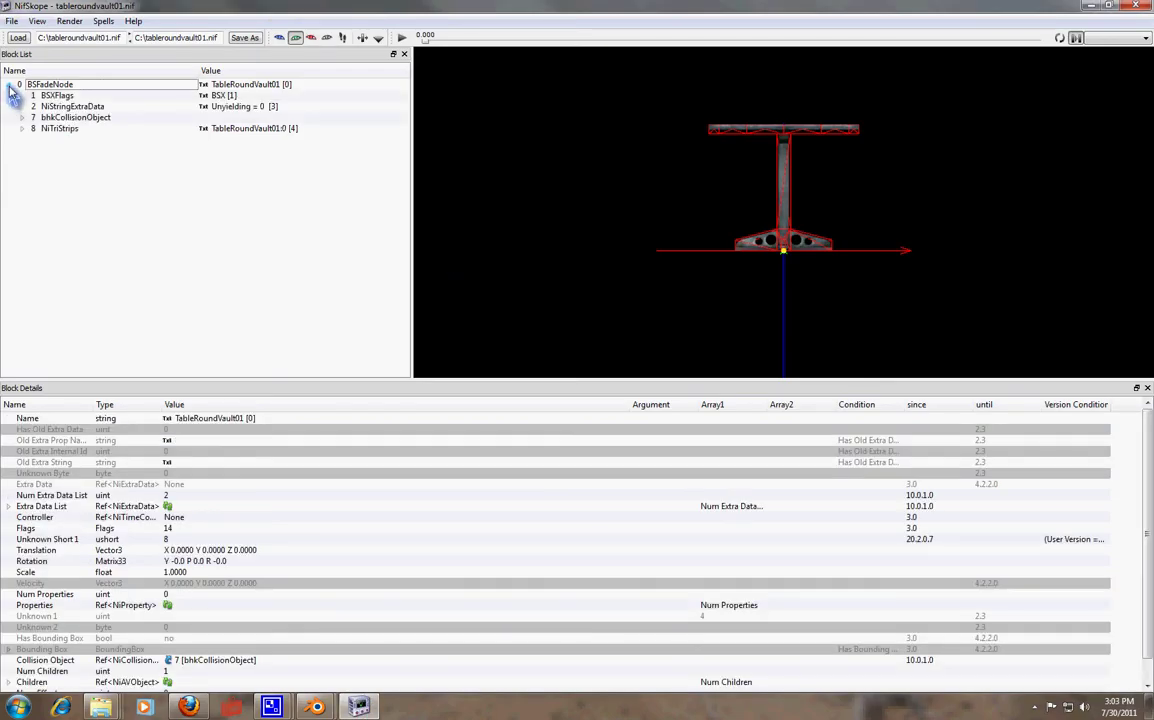
pyautogui.click(22, 117)
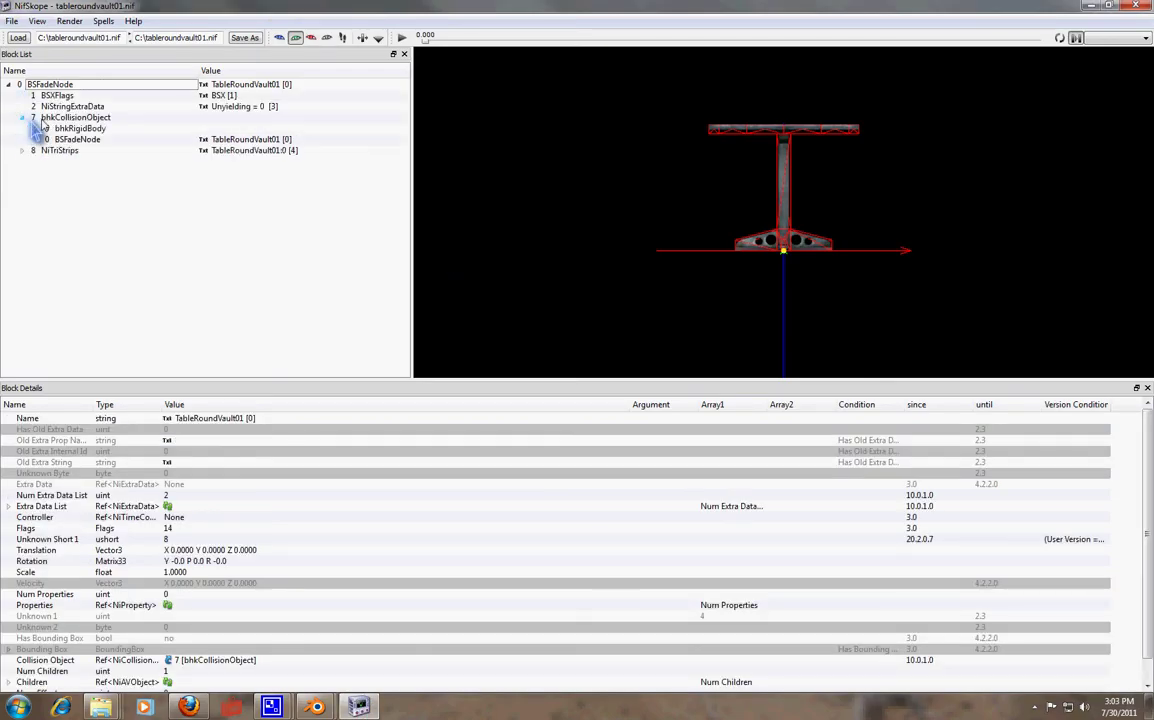
pyautogui.click(63, 119)
pyautogui.click(74, 129)
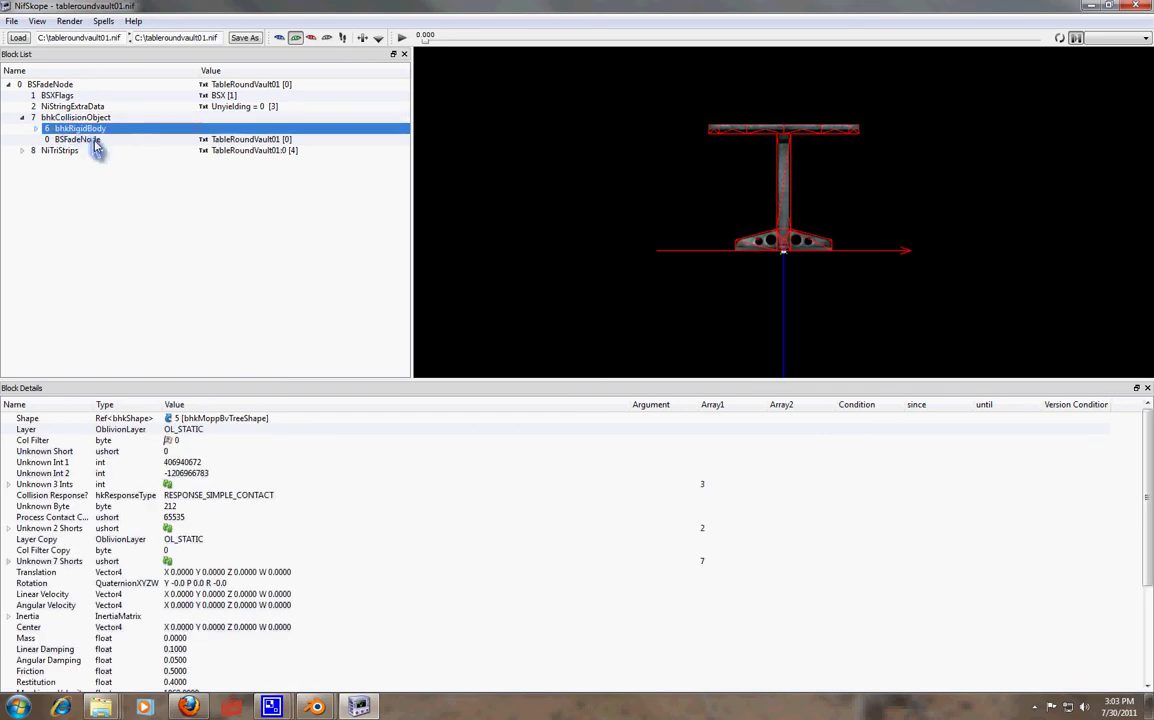
pyautogui.doubleClick(197, 430)
pyautogui.click(199, 441)
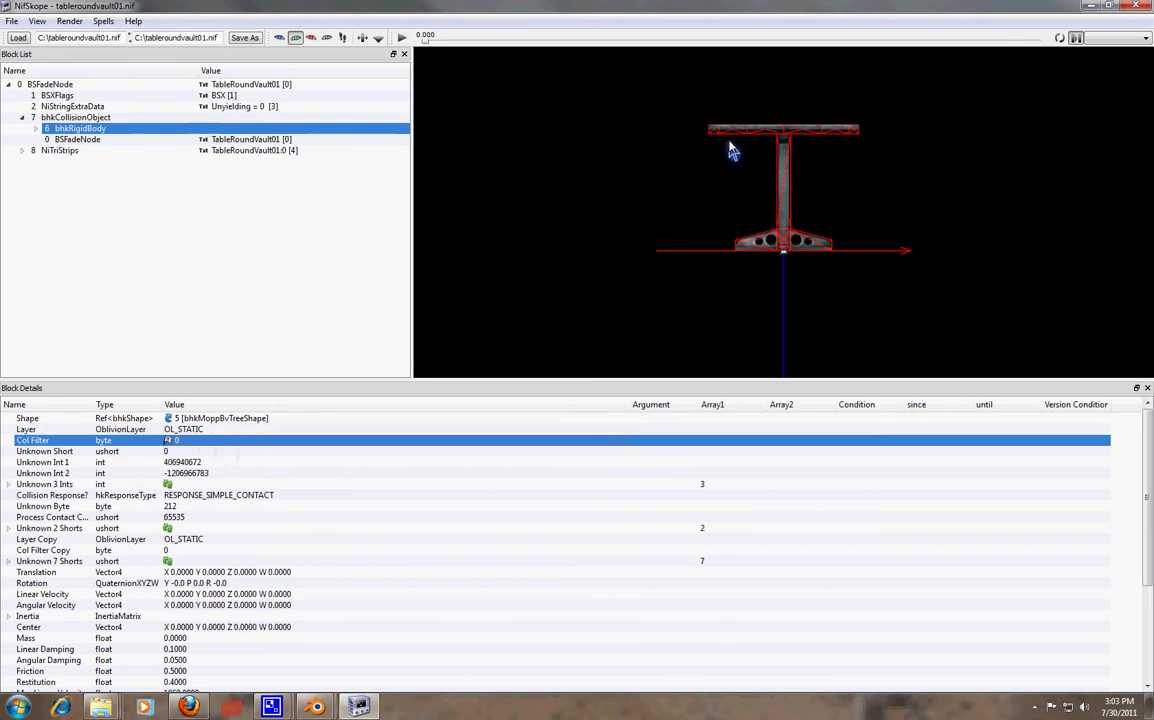
pyautogui.moveTo(731, 150); pyautogui.dragTo(765, 185)
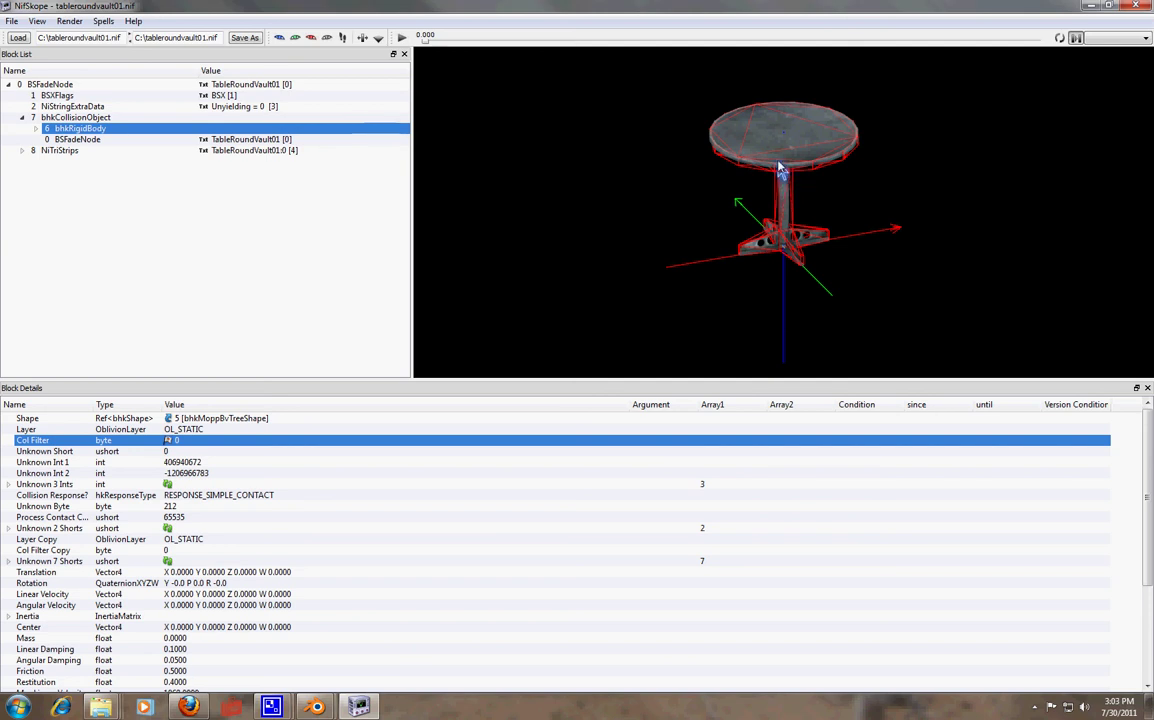
# Step: Set both Layer and Layer Copy of the table's bhkRigidBody to OL_ANIM_STATIC
pyautogui.moveTo(710, 165); pyautogui.dragTo(560, 178)
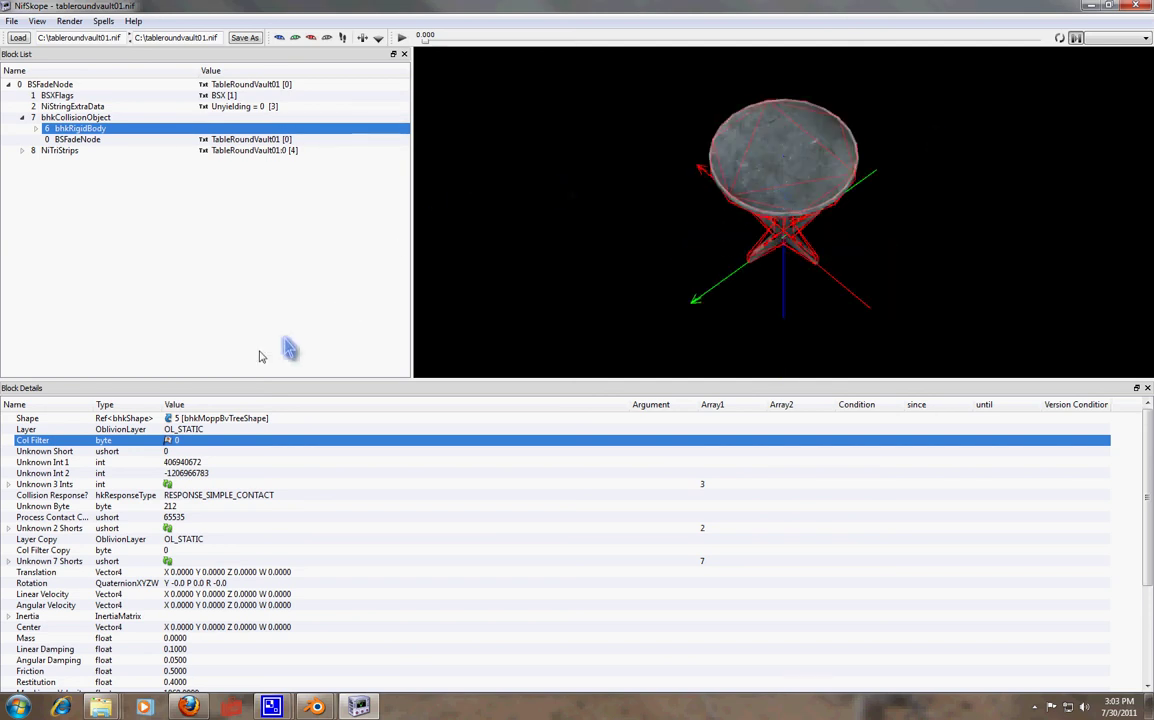
pyautogui.doubleClick(215, 429)
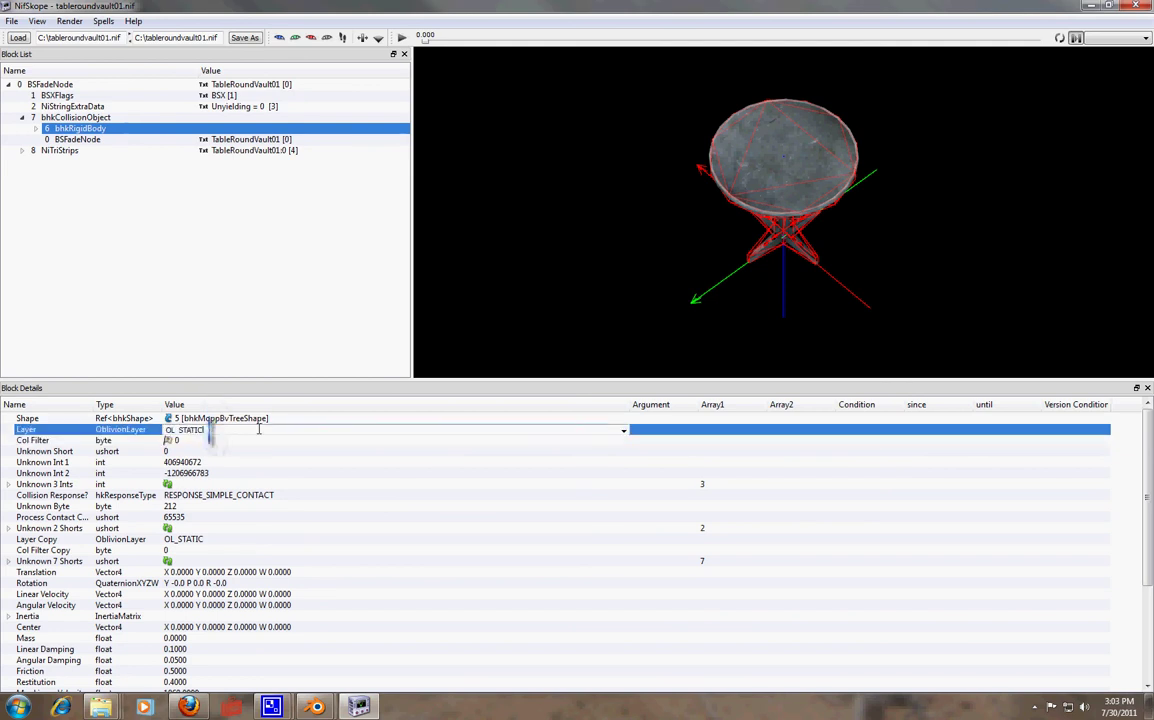
pyautogui.click(623, 431)
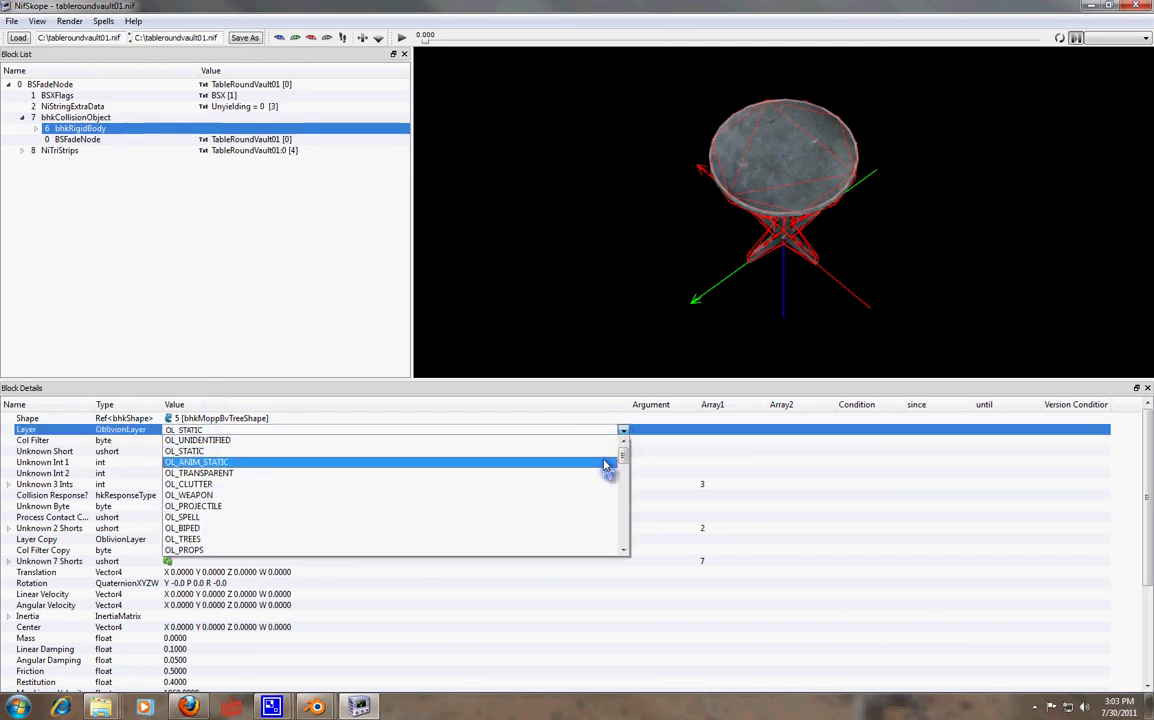
pyautogui.click(607, 463)
pyautogui.moveTo(700, 260); pyautogui.dragTo(620, 316)
pyautogui.doubleClick(196, 540)
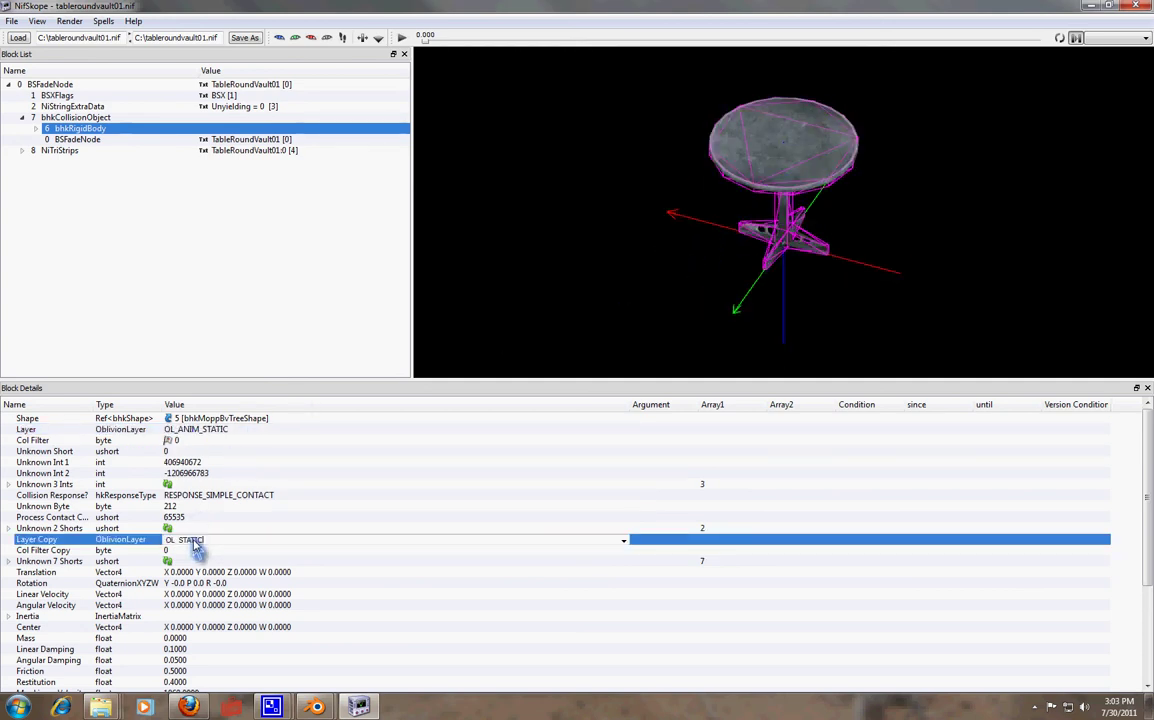
pyautogui.click(623, 540)
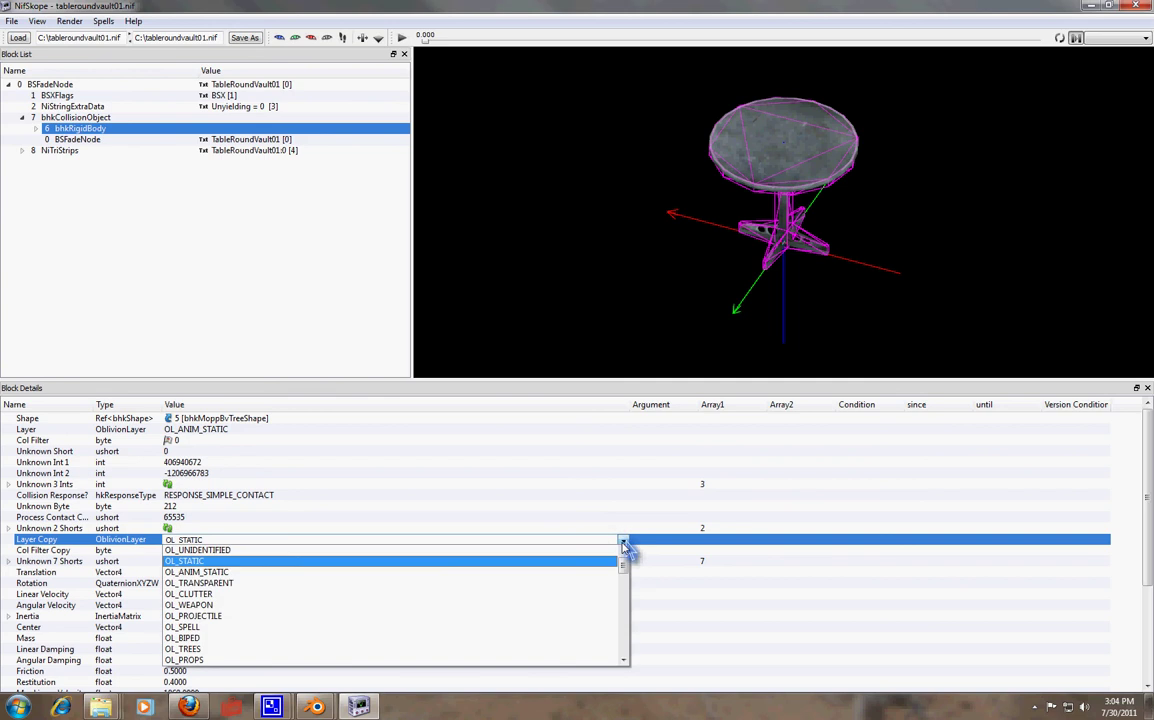
pyautogui.click(588, 572)
pyautogui.moveTo(720, 250); pyautogui.dragTo(721, 172)
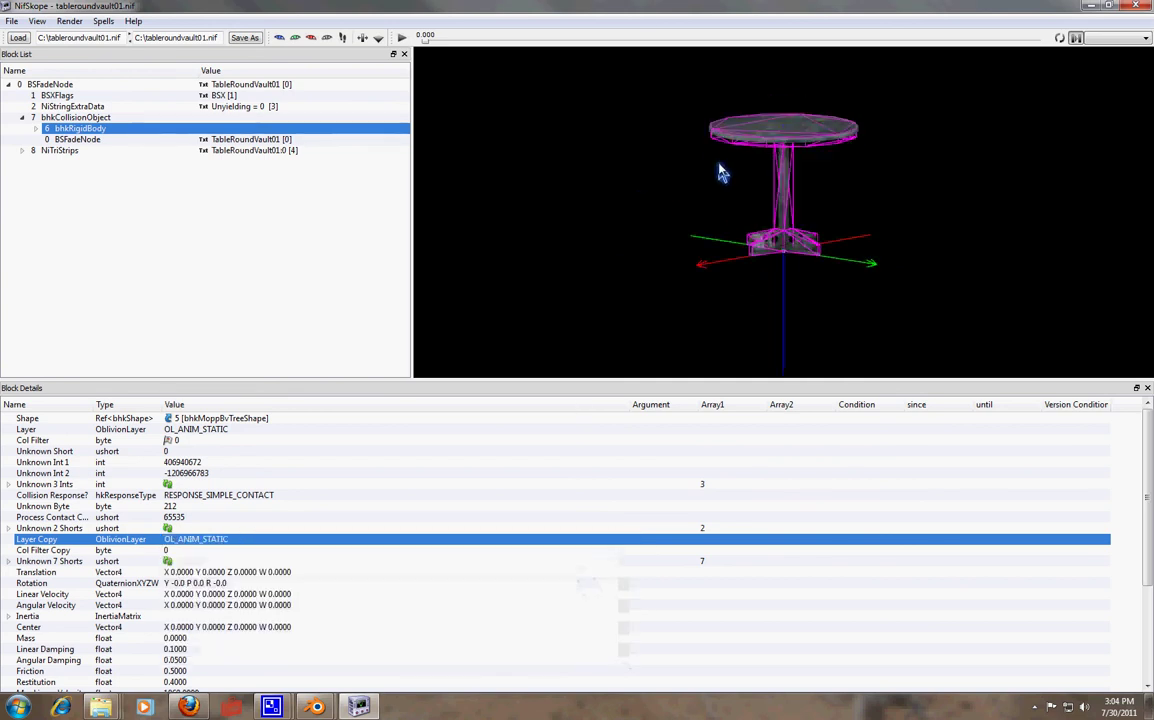
pyautogui.moveTo(990, 211); pyautogui.dragTo(733, 127)
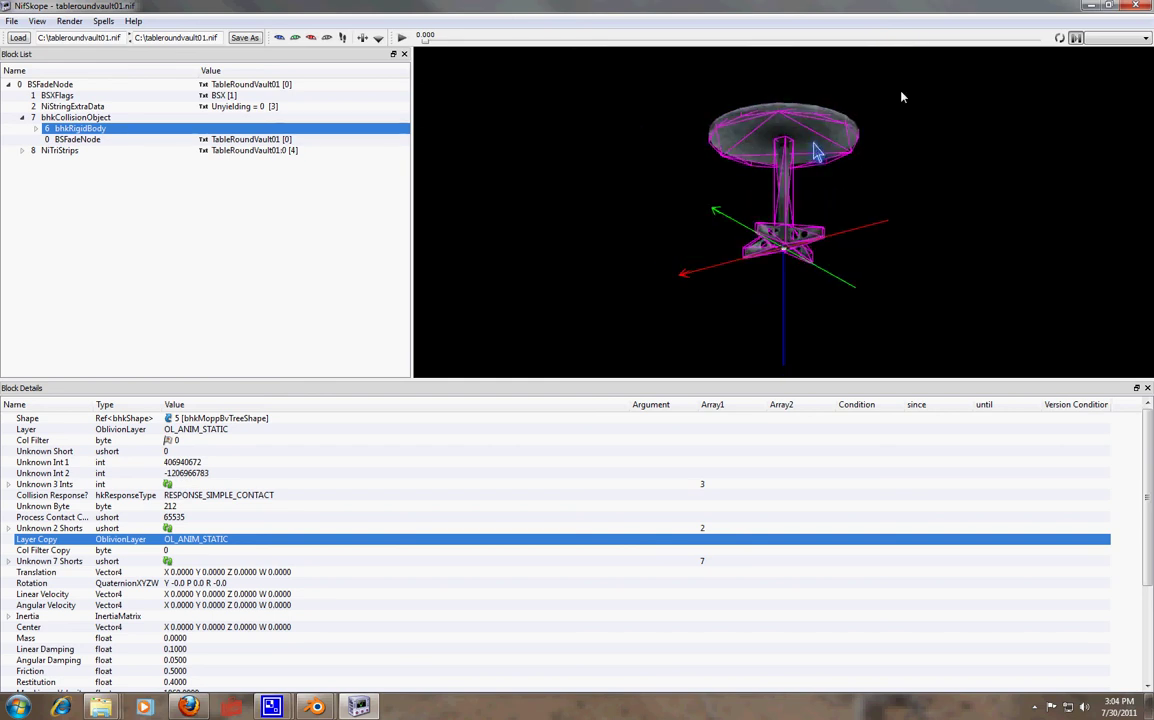
# Step: Close NifSkope, then choose Stone material and the Clutter preset (BSX flags 3, layer 4)
pyautogui.click(1137, 7)
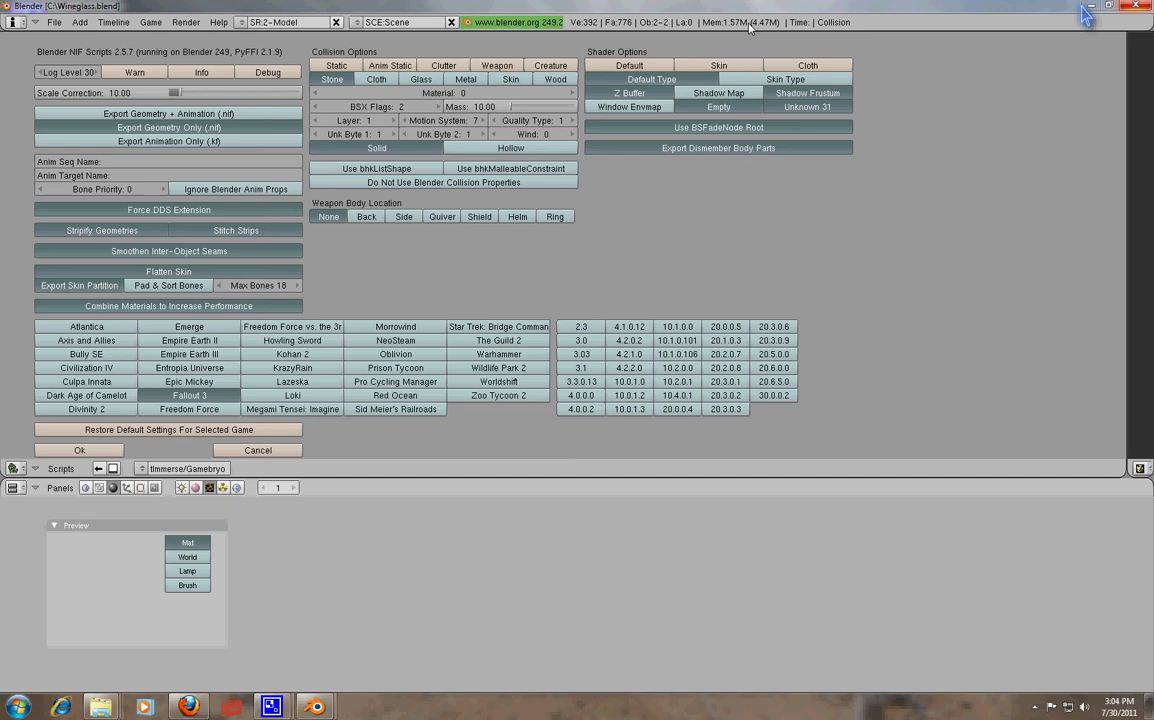
pyautogui.click(330, 79)
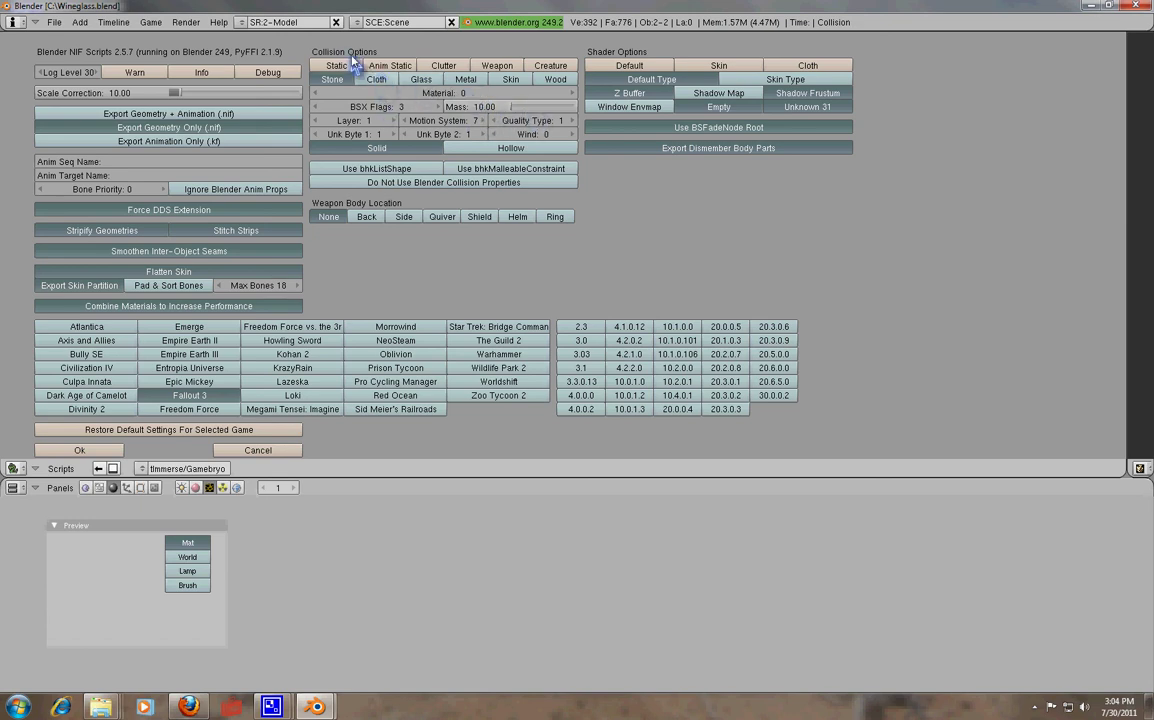
pyautogui.click(443, 66)
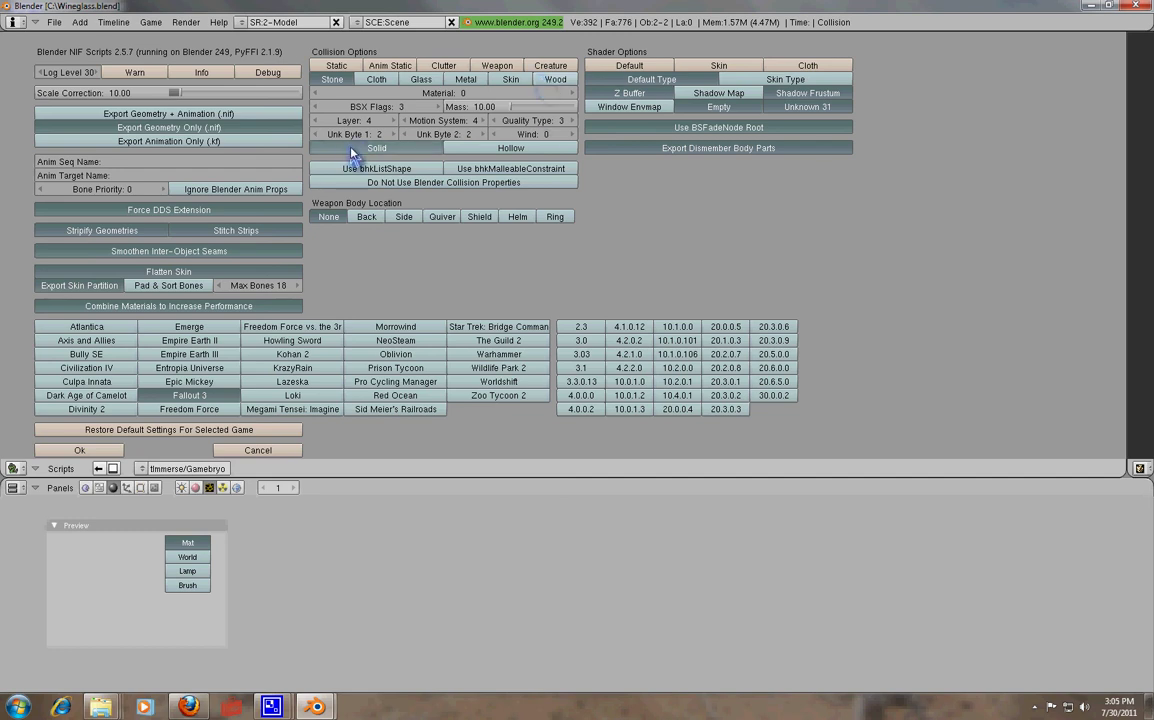
# Step: Toggle the collision to Hollow and back to Solid, then set its mass to 2
pyautogui.click(460, 148)
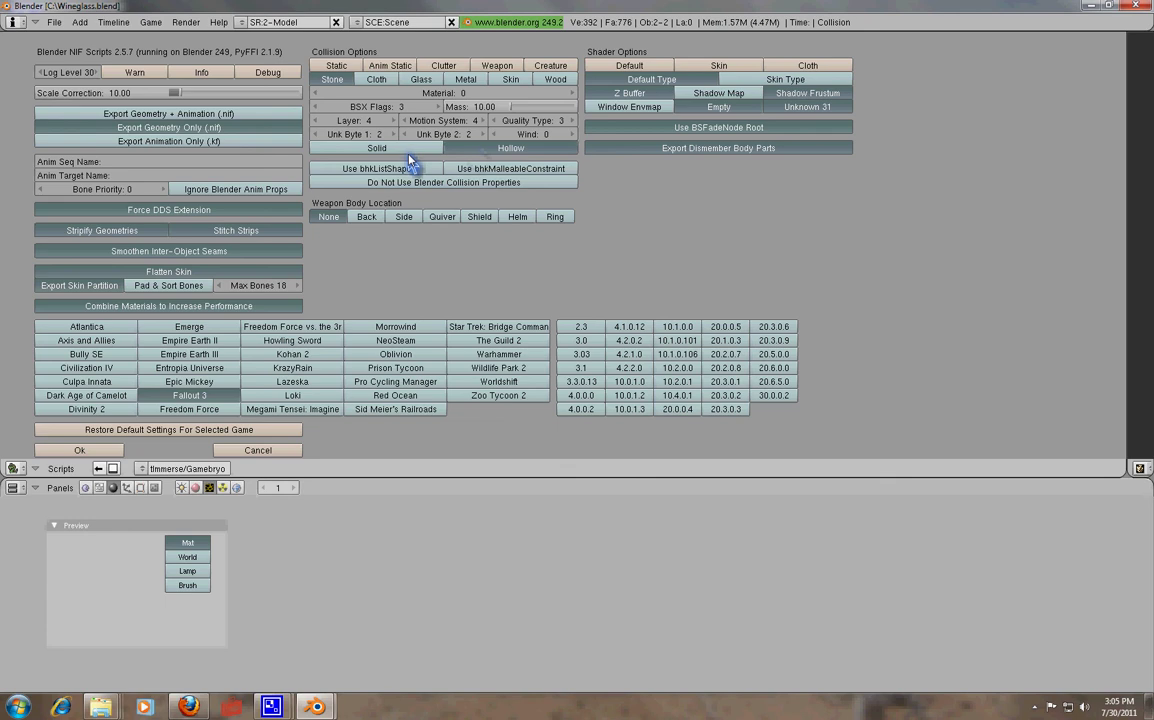
pyautogui.click(405, 149)
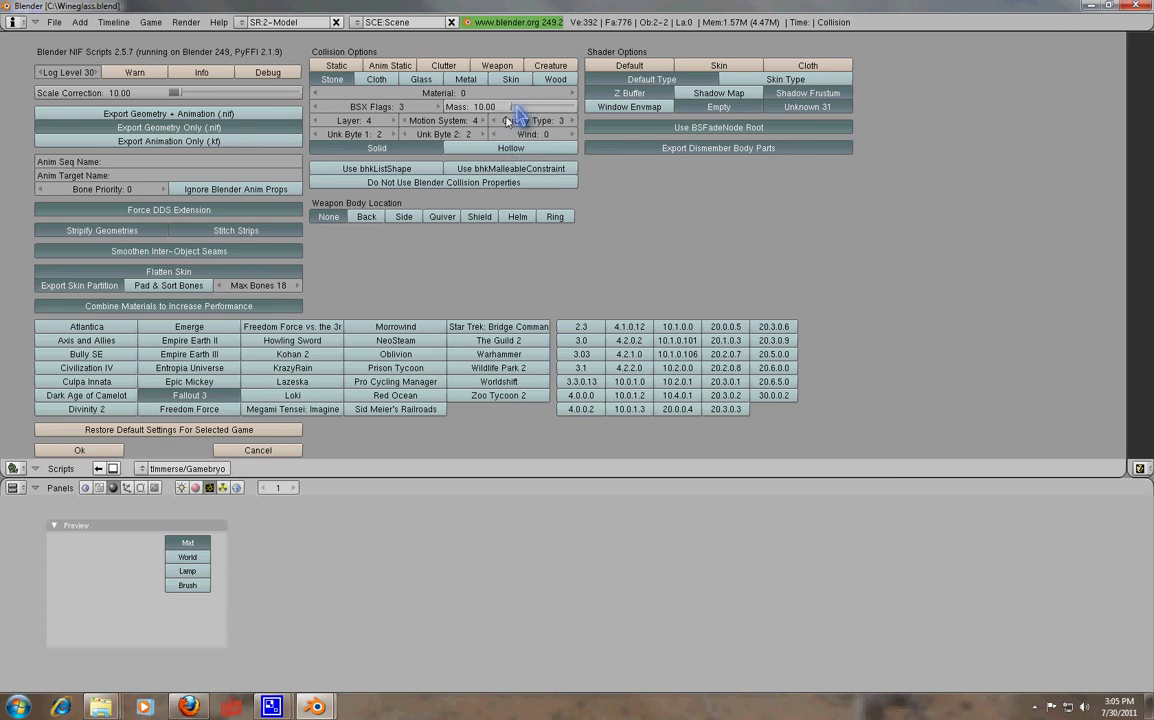
pyautogui.moveTo(507, 112); pyautogui.dragTo(511, 108)
pyautogui.click(480, 110)
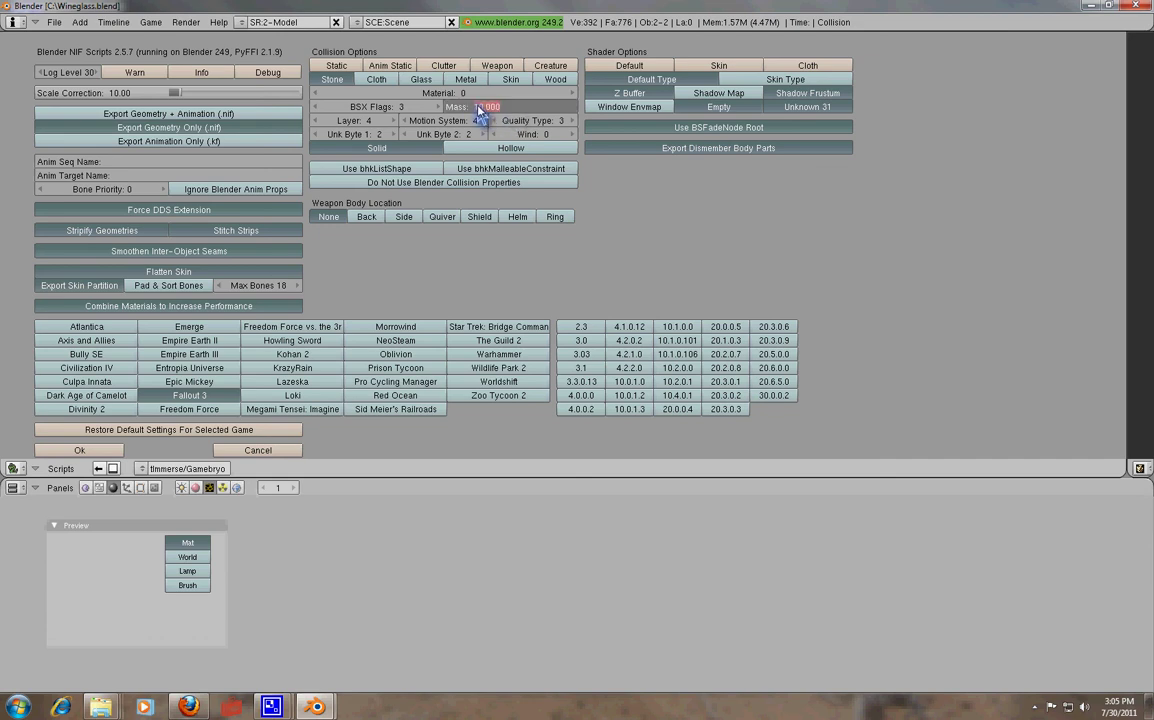
pyautogui.write('2')
pyautogui.press('Return')
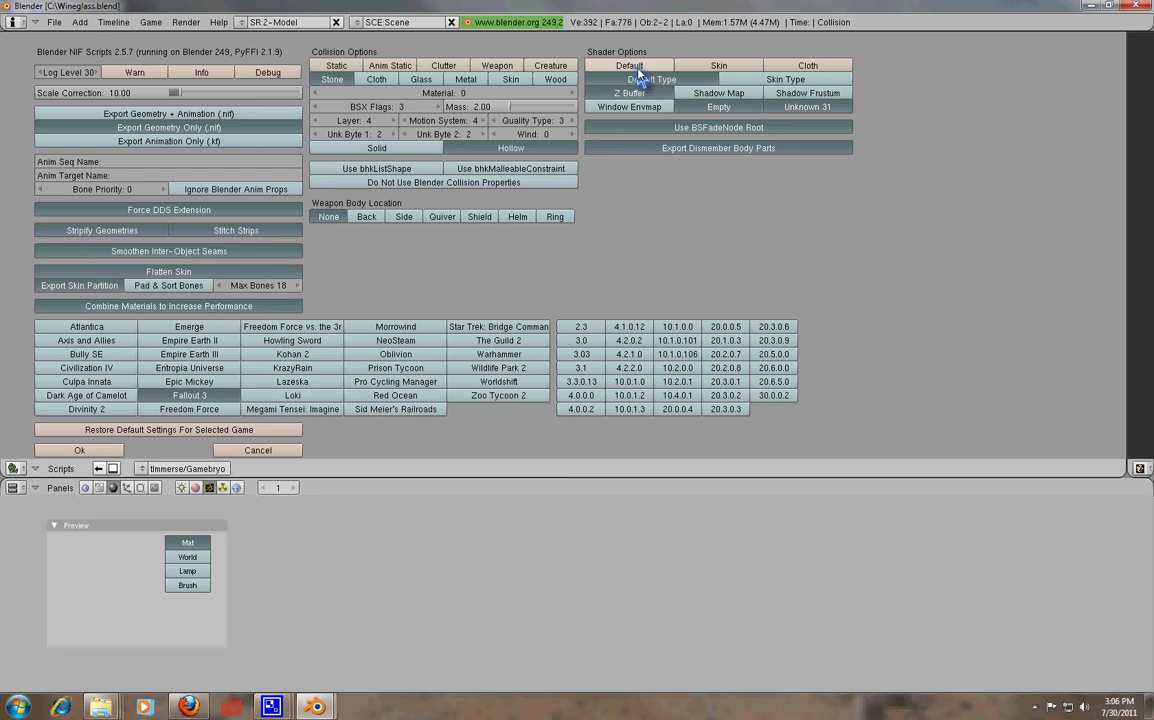
pyautogui.click(734, 67)
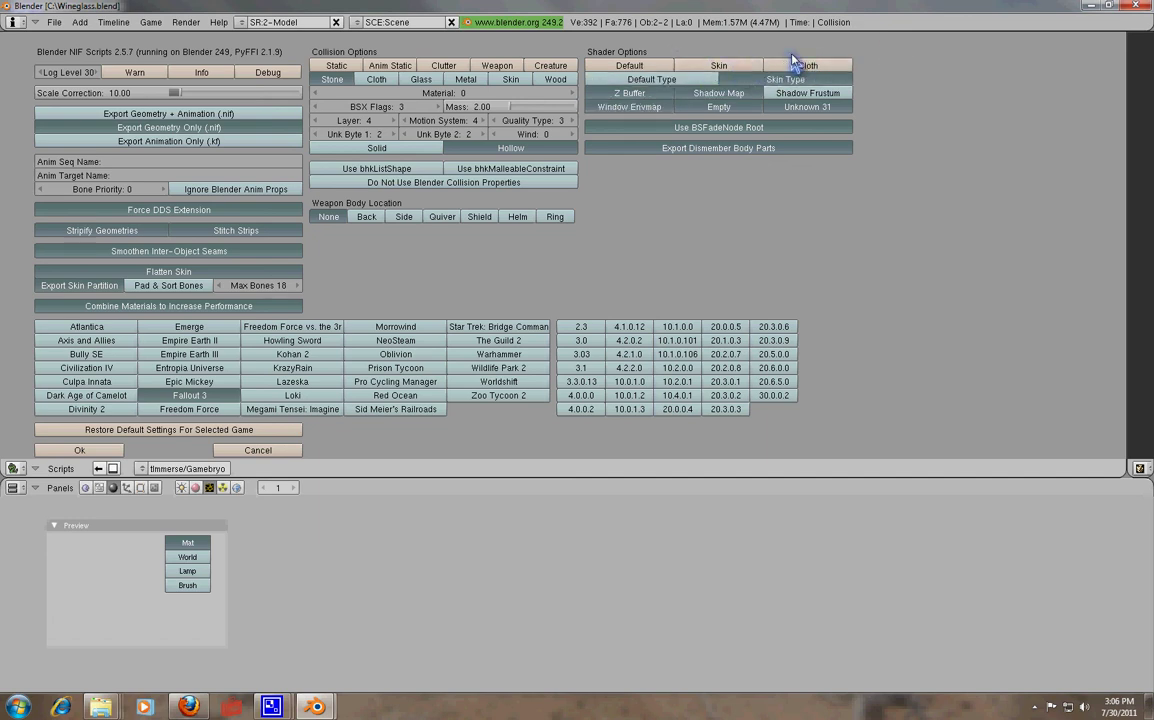
pyautogui.click(746, 67)
pyautogui.click(748, 67)
pyautogui.click(724, 94)
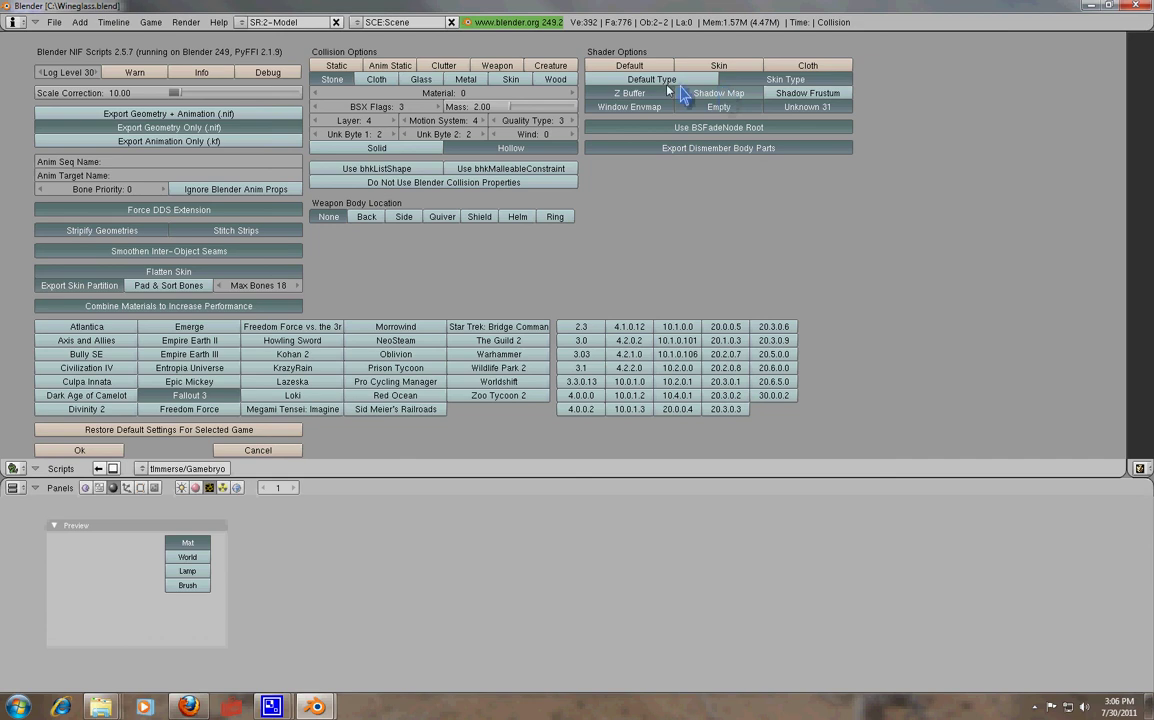
pyautogui.click(630, 64)
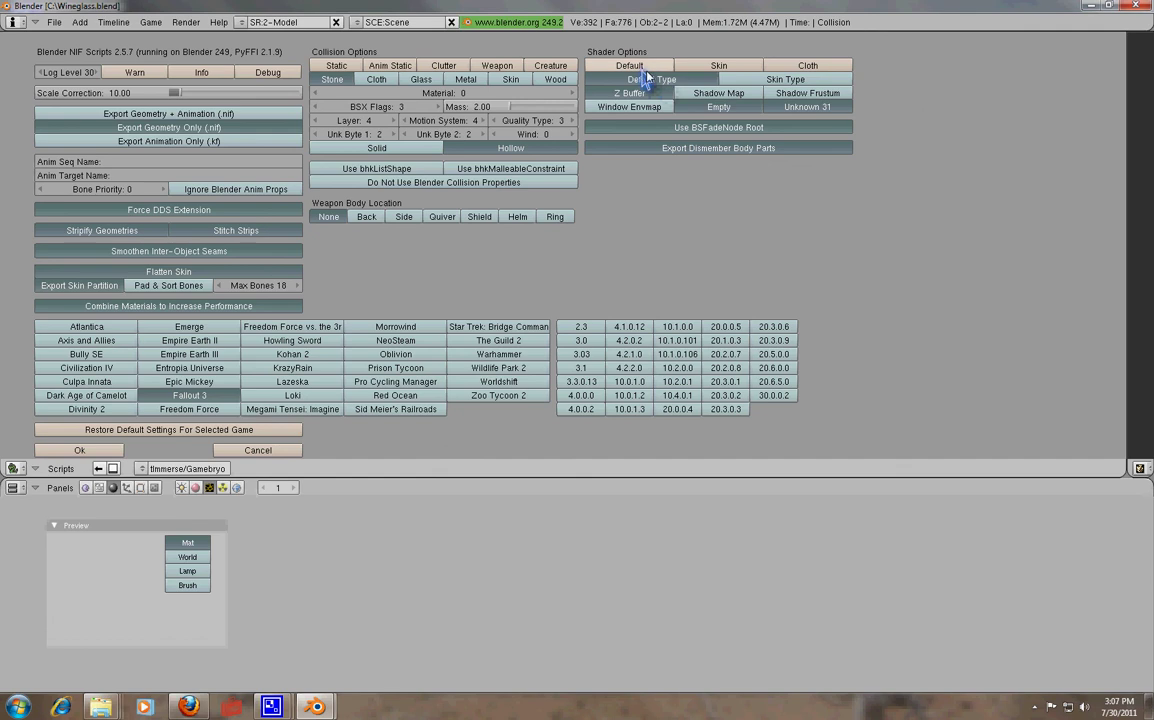
pyautogui.click(806, 66)
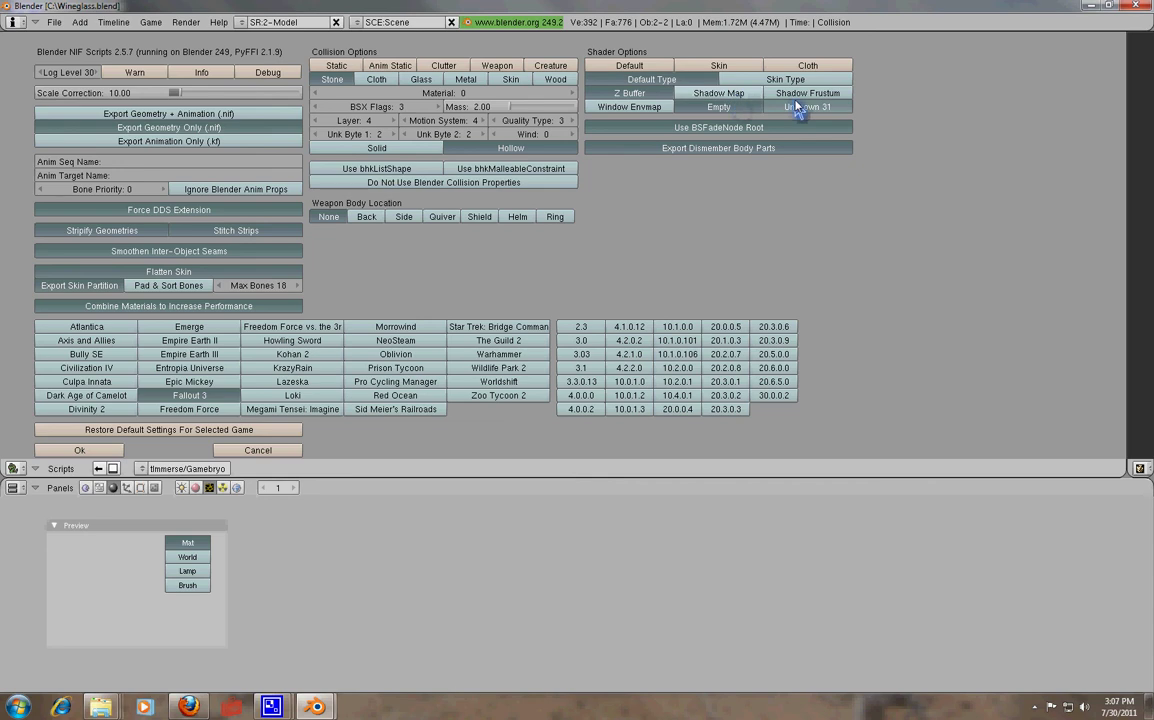
# Step: Restore the Default shader preset and apply the Glass collision preset (material 3)
pyautogui.click(629, 66)
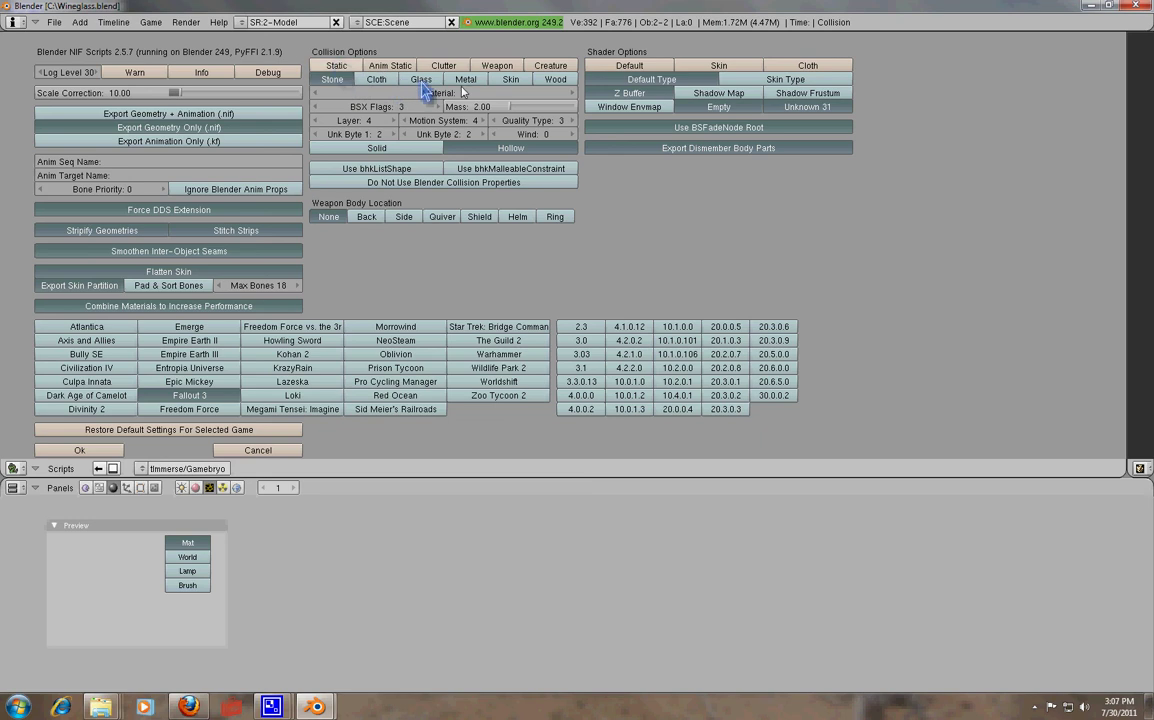
pyautogui.click(570, 92)
pyautogui.click(570, 92)
pyautogui.click(570, 93)
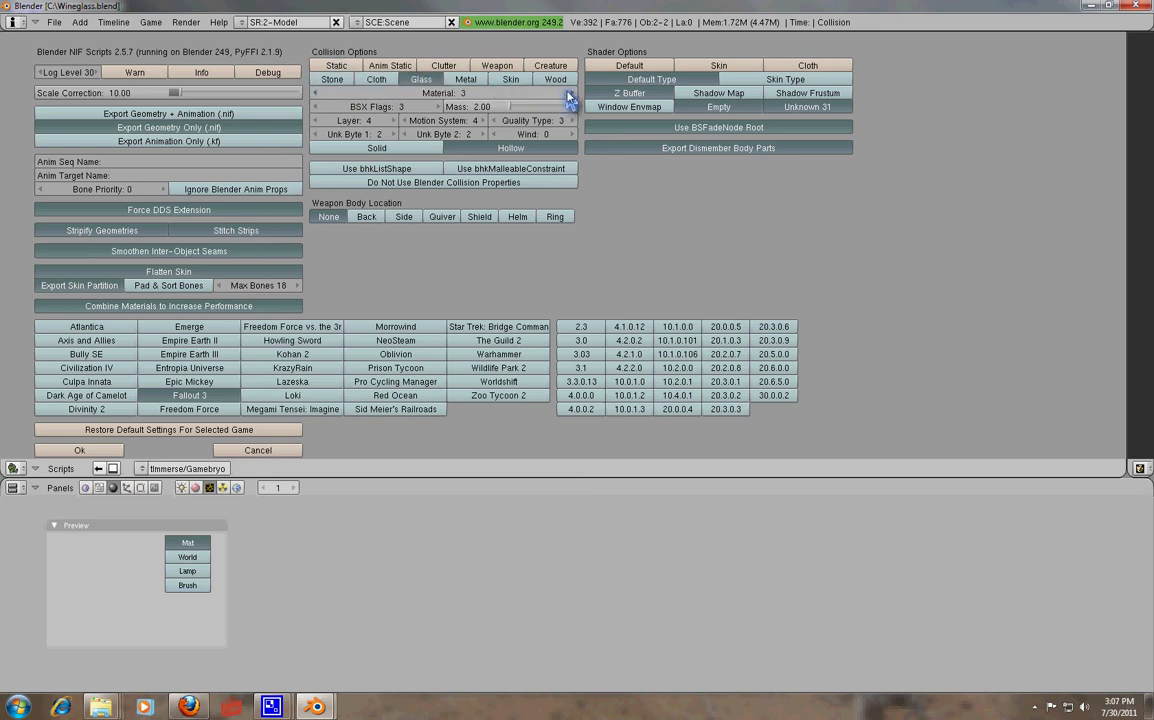
pyautogui.click(418, 84)
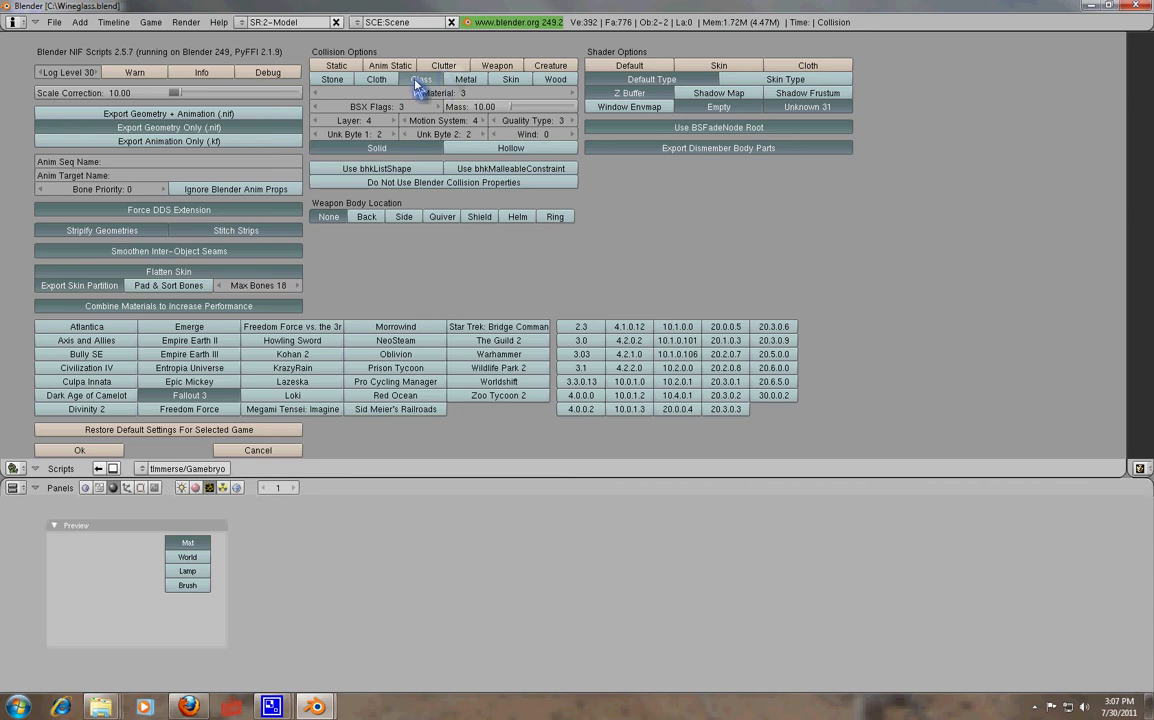
# Step: Keep Motion System at 4, set Mass to 2.00, and export the NIF
pyautogui.click(470, 120)
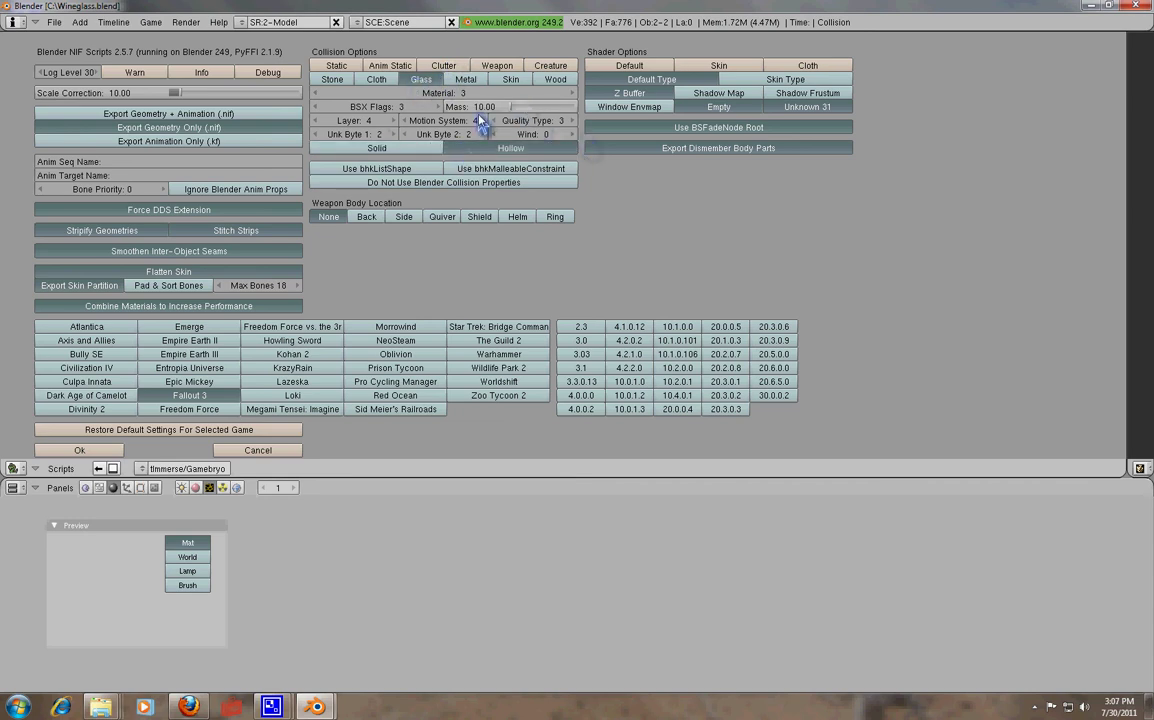
pyautogui.click(403, 121)
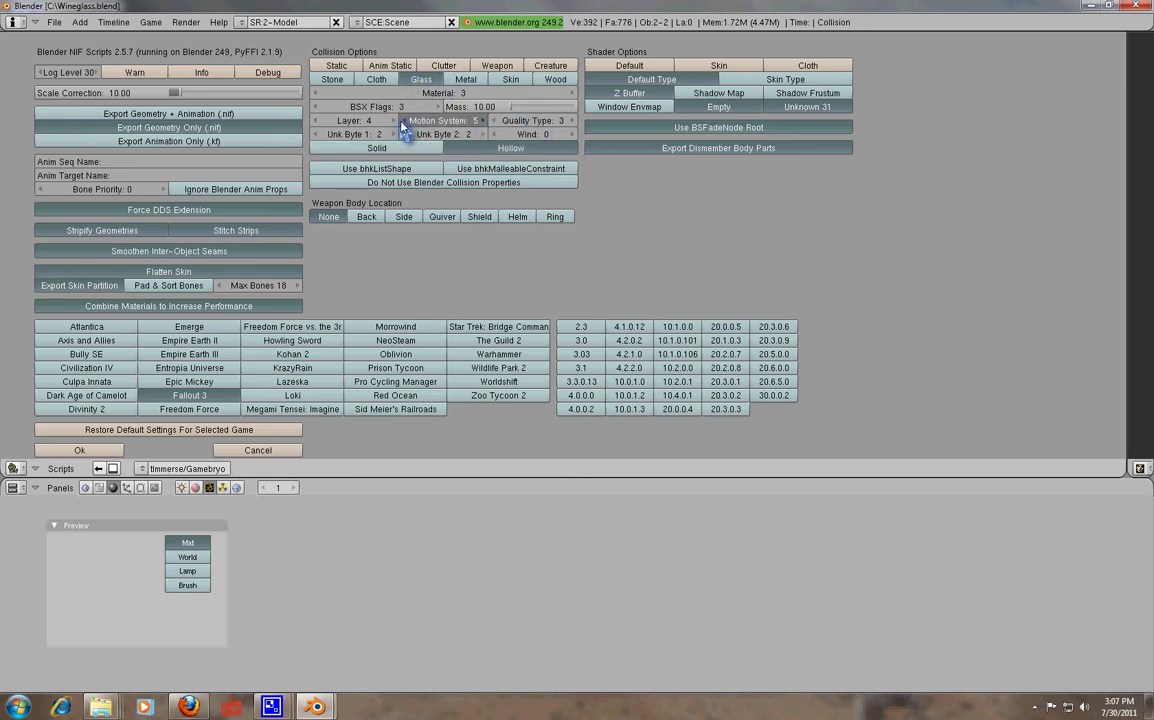
pyautogui.click(469, 108)
pyautogui.press('BackSpace')
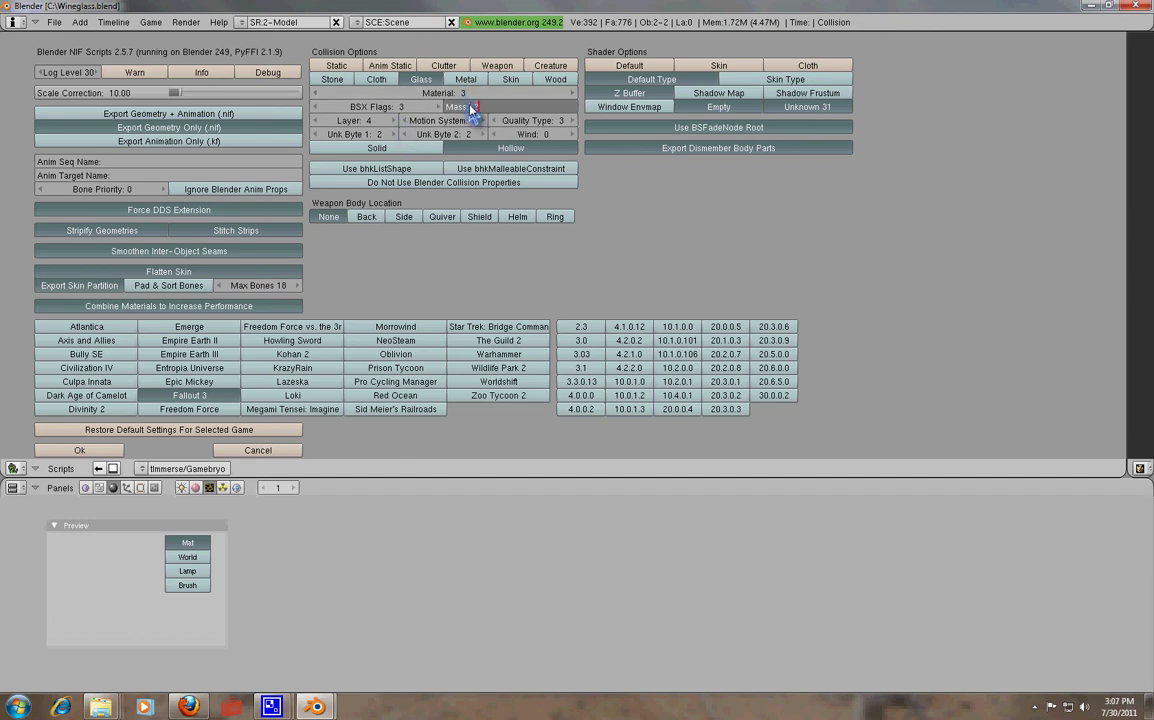
pyautogui.write('2')
pyautogui.press('Return')
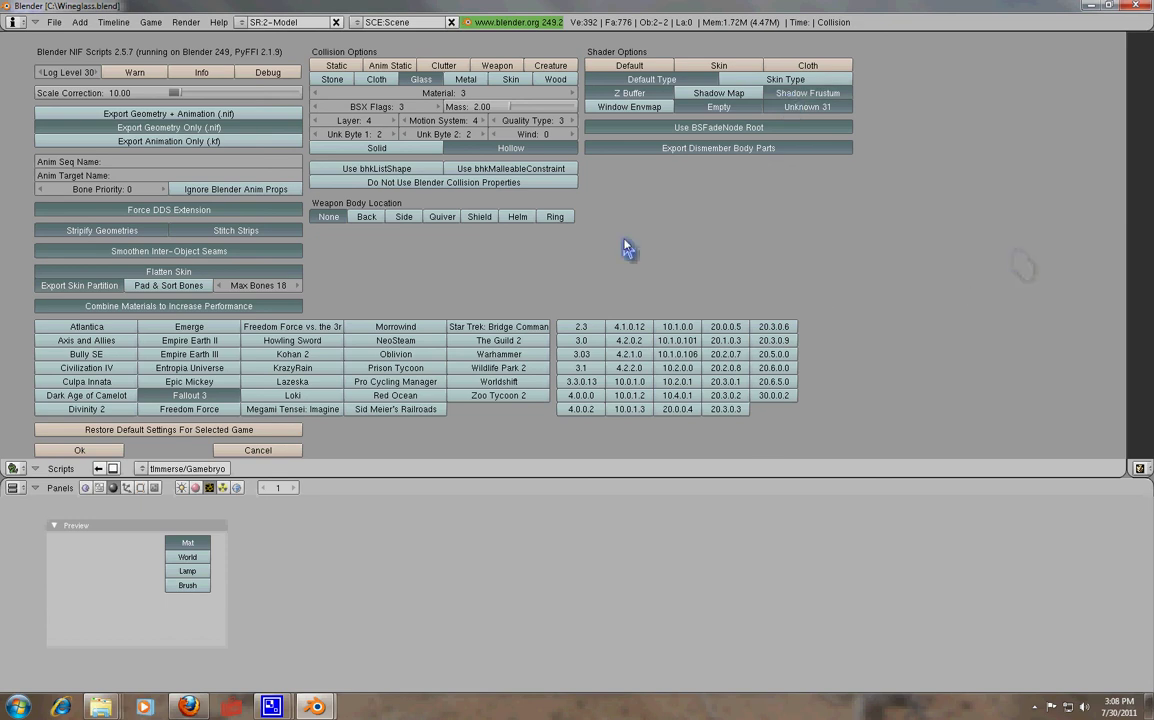
pyautogui.click(85, 453)
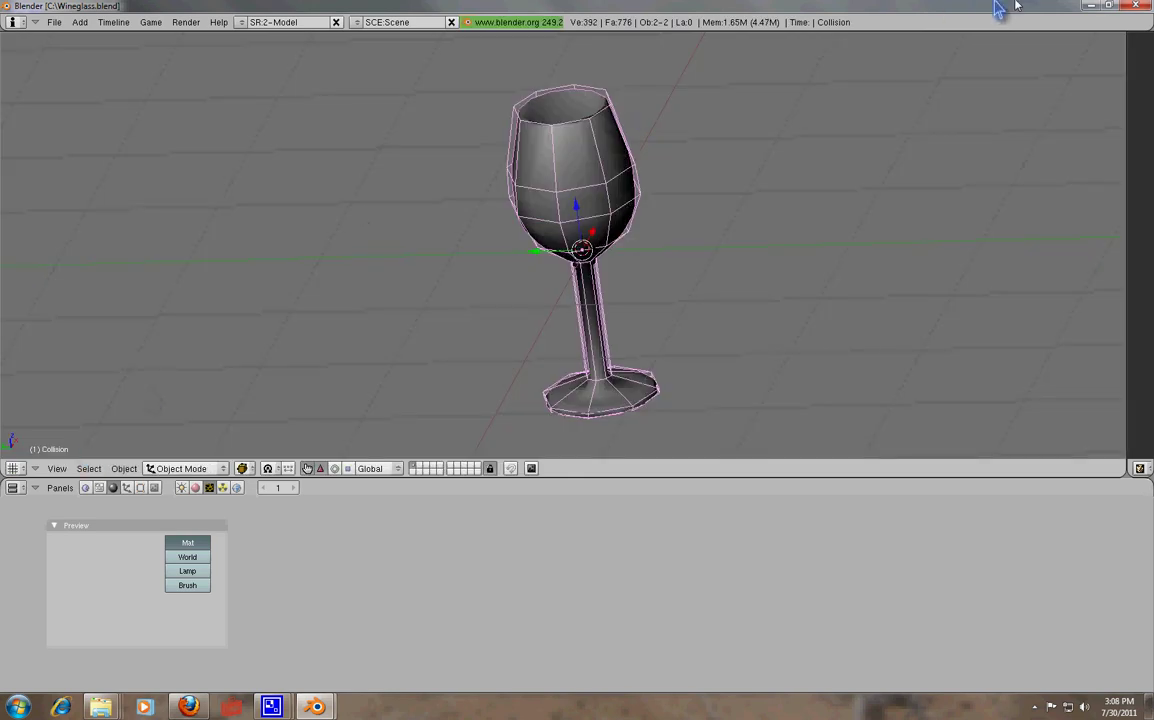
# Step: Minimize Blender and browse to Local Disk (C:) through Start > Computer
pyautogui.click(1090, 6)
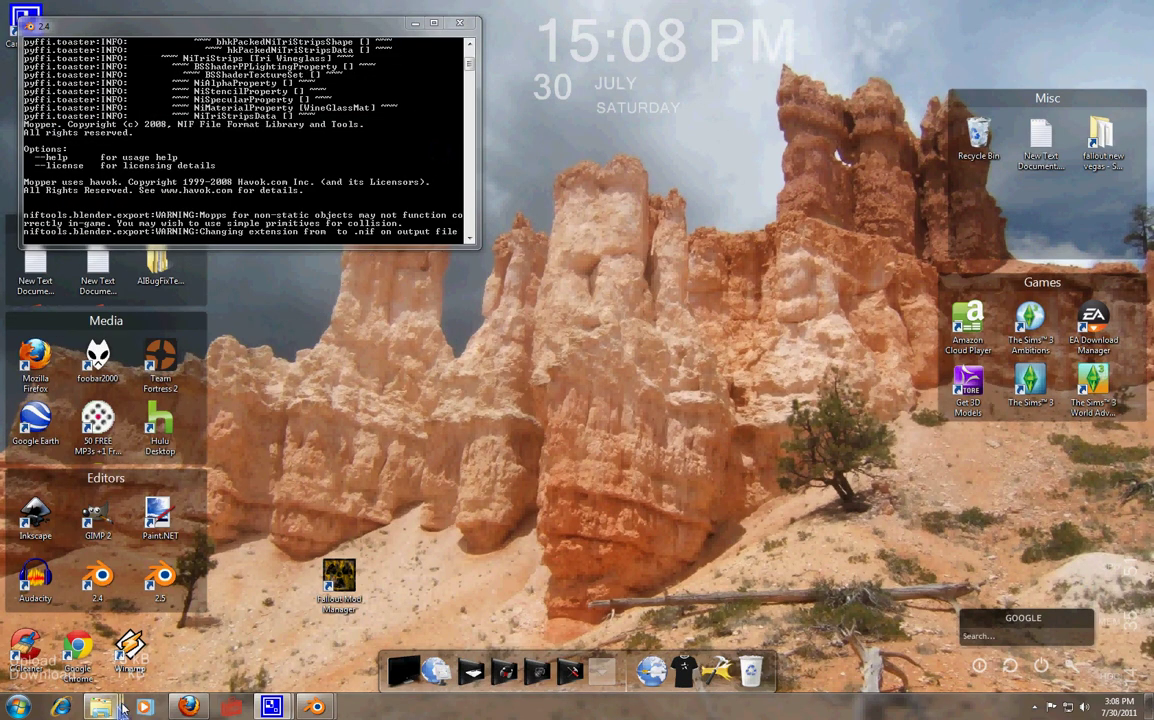
pyautogui.moveTo(103, 707)
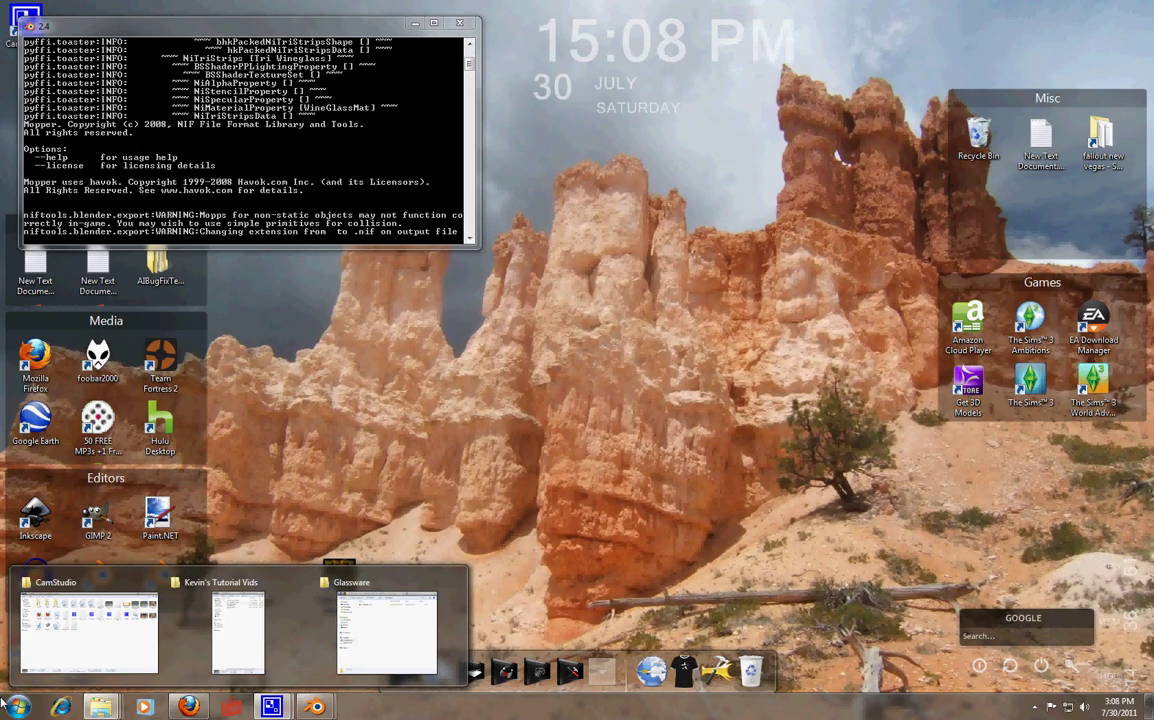
pyautogui.click(14, 706)
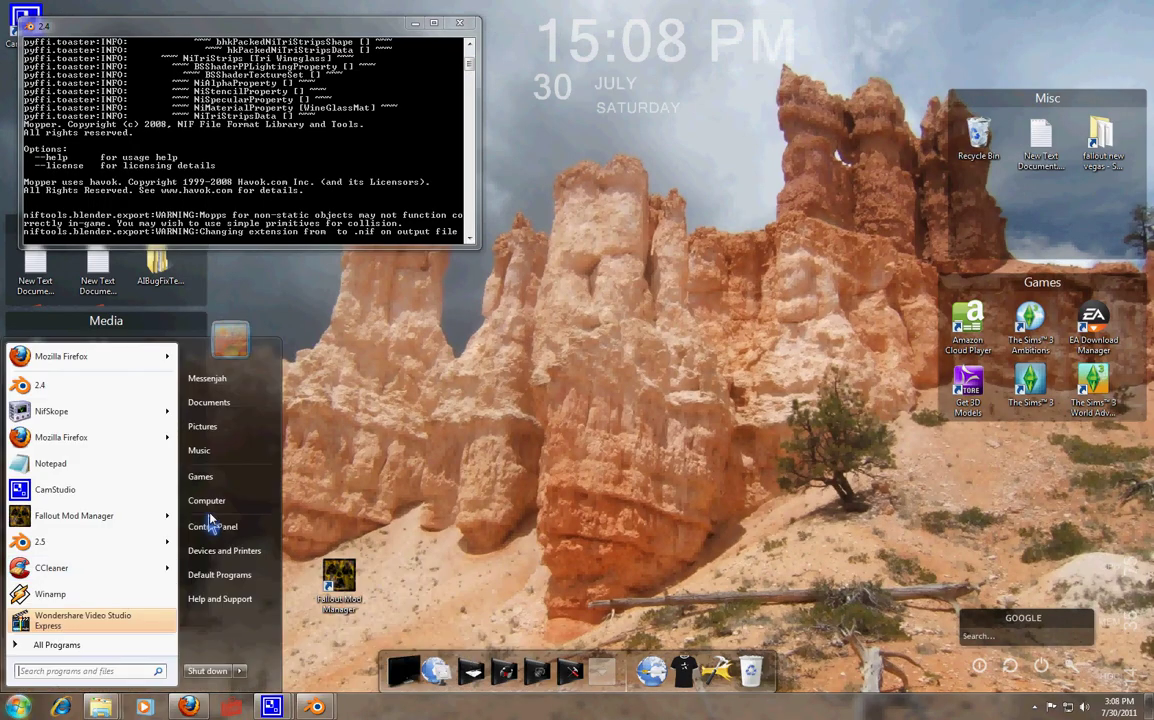
pyautogui.click(207, 500)
pyautogui.doubleClick(538, 205)
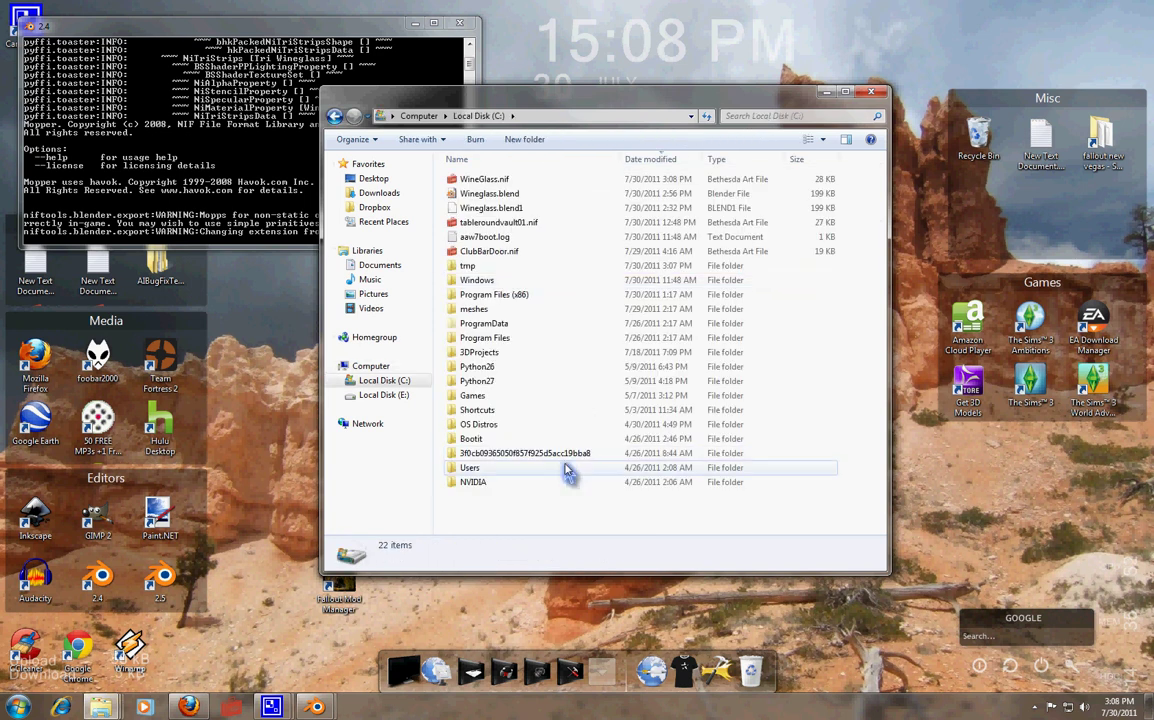
# Step: Bring up the context menu for WineGlass.nif
pyautogui.rightClick(512, 180)
pyautogui.moveTo(574, 326)
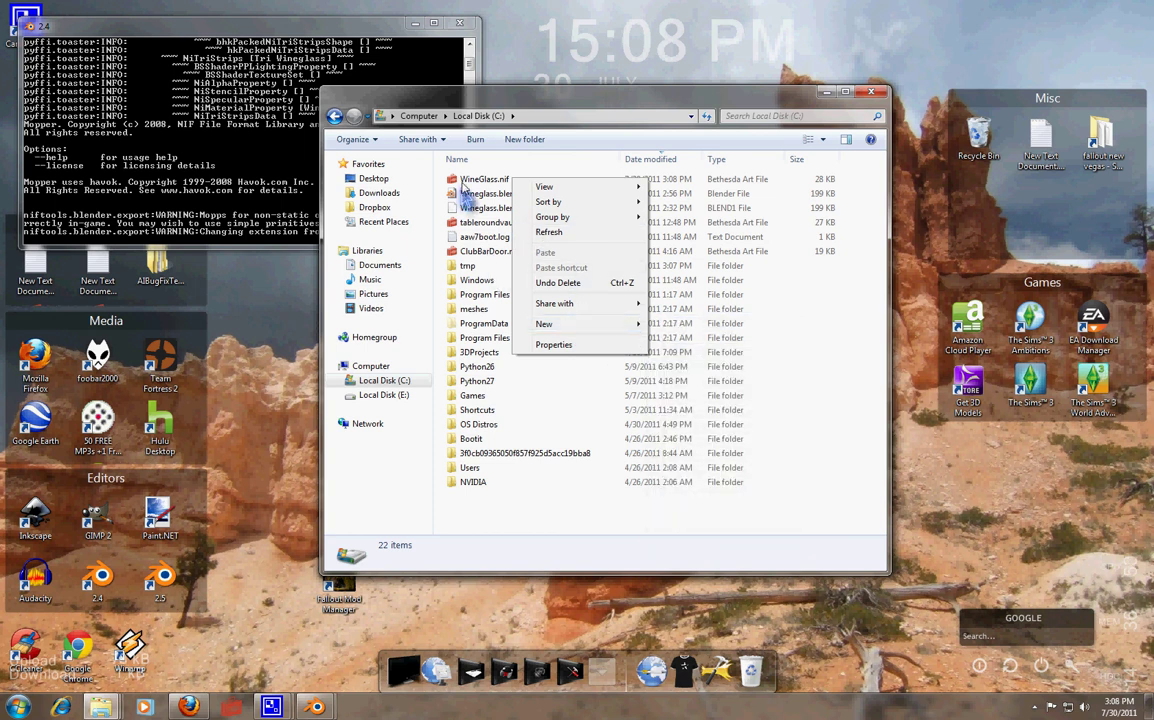
pyautogui.rightClick(464, 188)
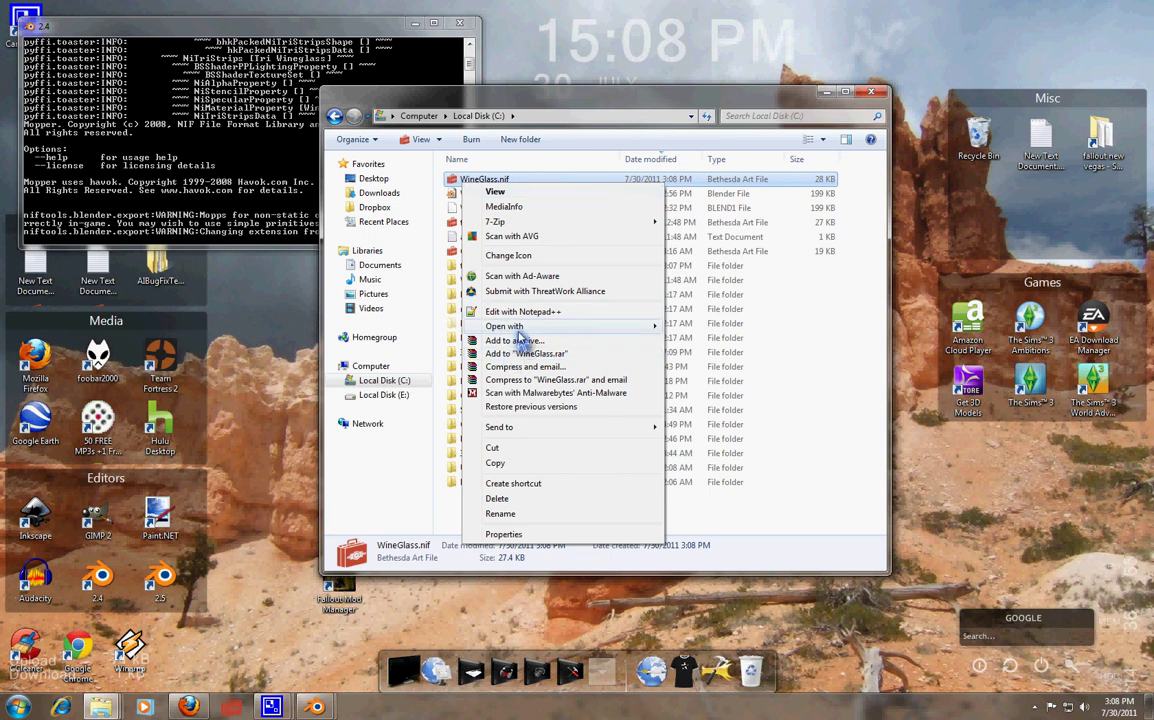
# Step: Open WineGlass.nif in NifSkope, orbit the glass, and expand the BSFadeNode root
pyautogui.moveTo(650, 330)
pyautogui.click(694, 343)
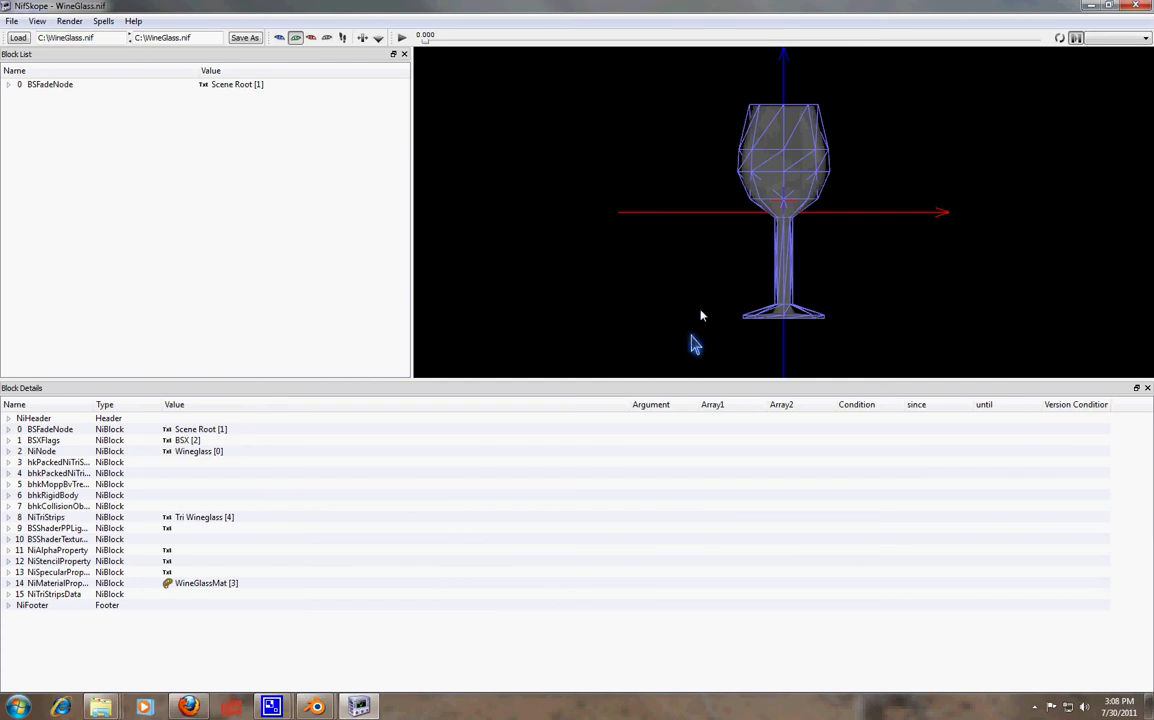
pyautogui.moveTo(721, 255); pyautogui.dragTo(797, 300)
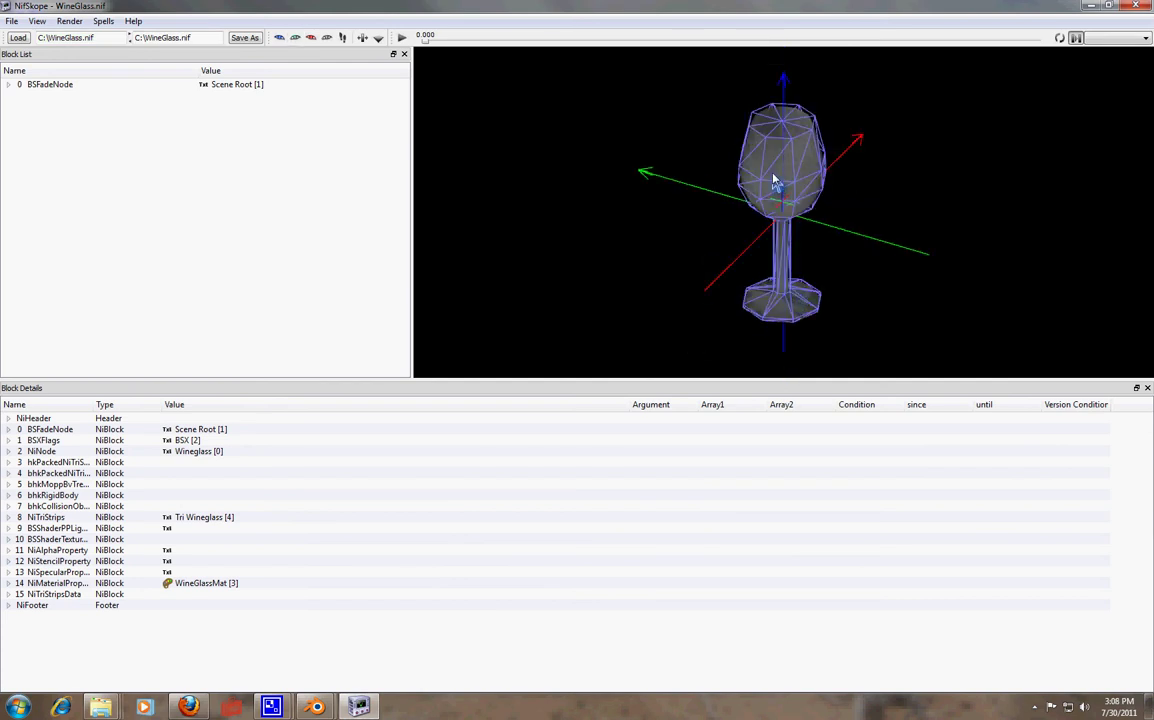
pyautogui.moveTo(774, 182); pyautogui.dragTo(802, 178)
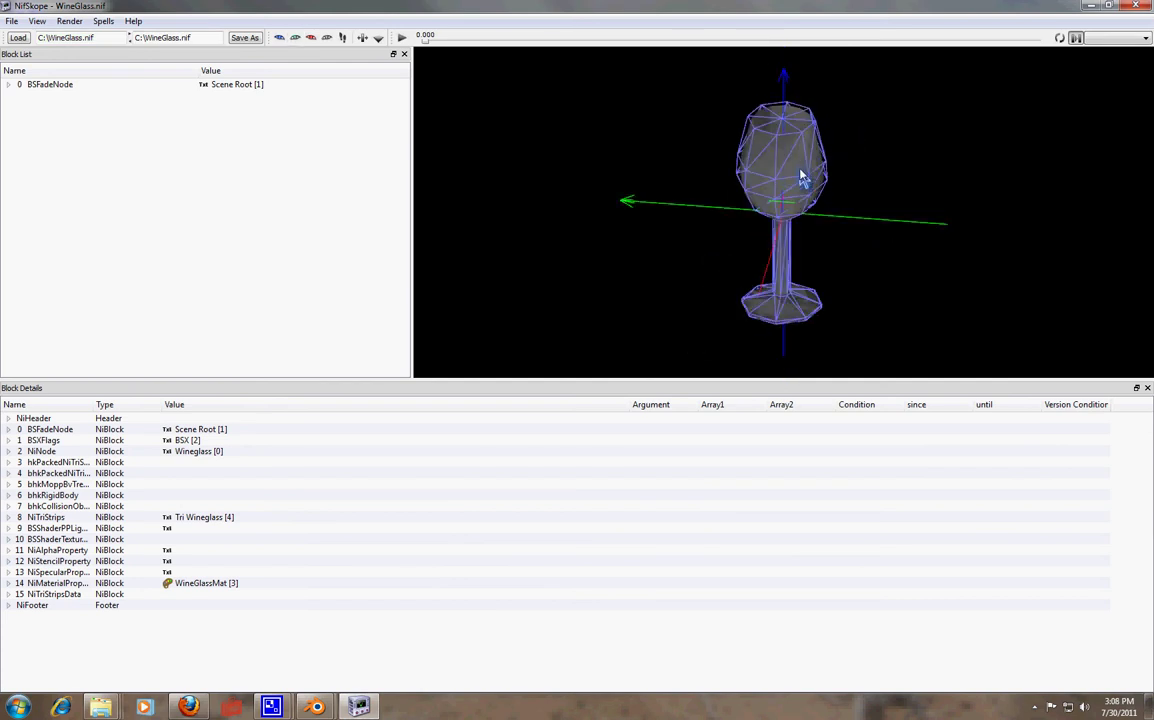
pyautogui.click(8, 84)
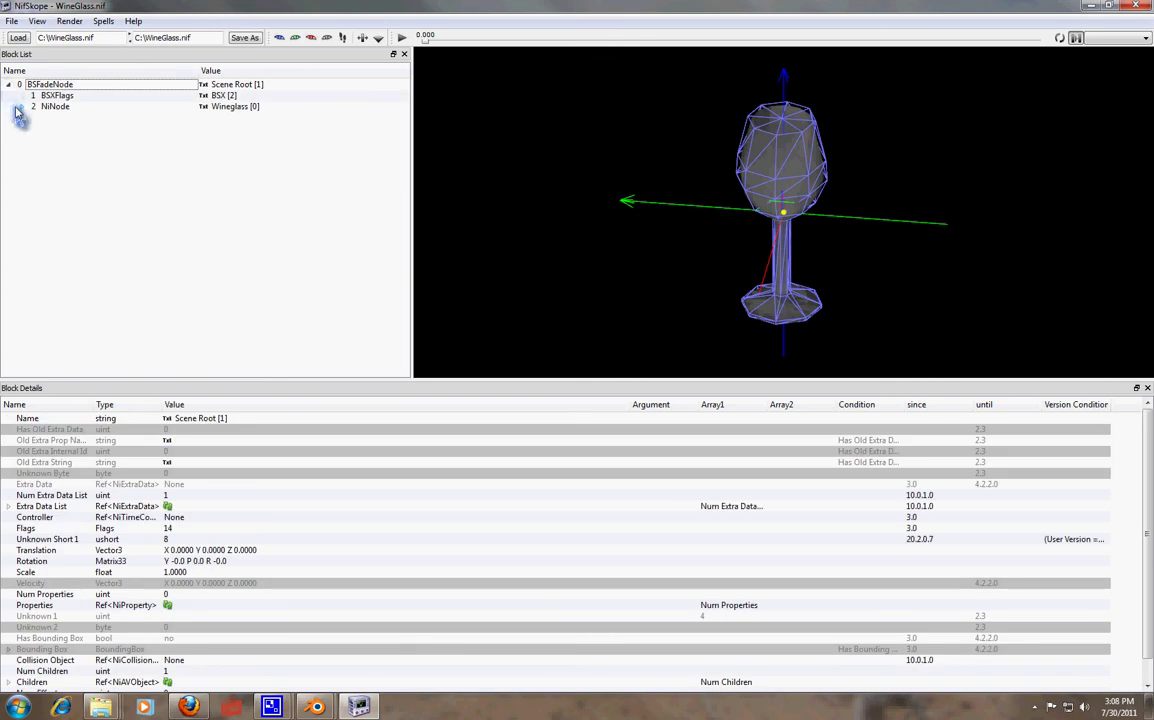
# Step: Confirm BSXFlags value 3 sets the Havok and collision bits, then expand the NiNode
pyautogui.click(45, 95)
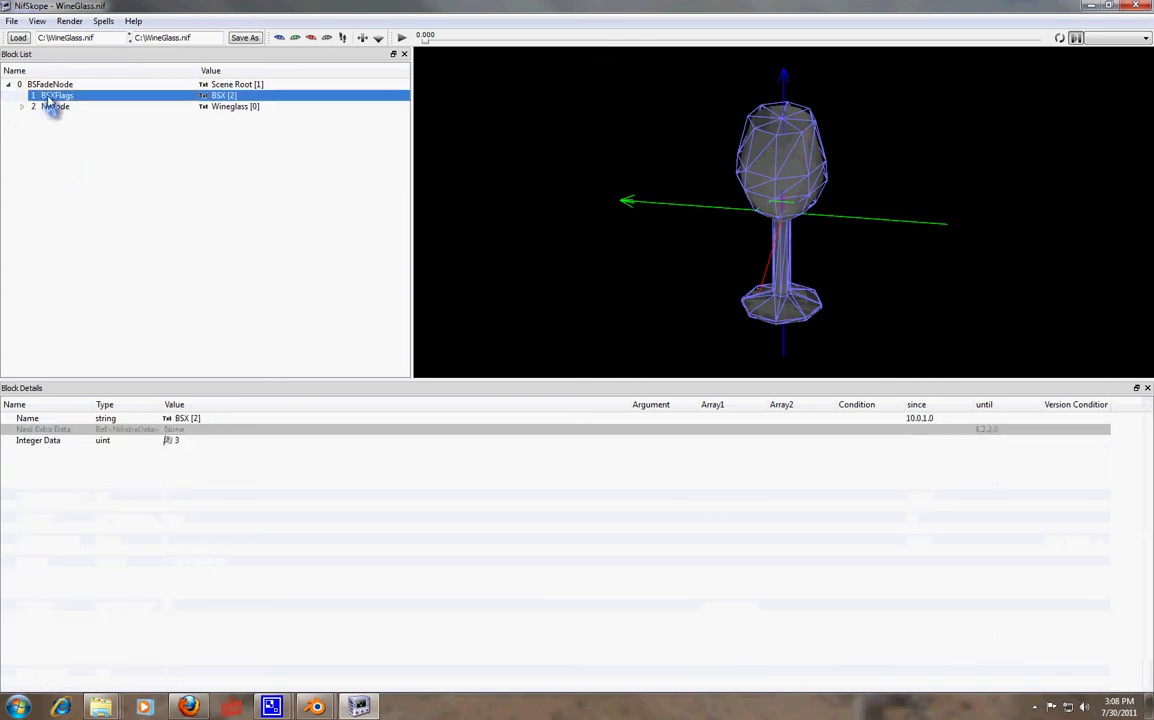
pyautogui.click(167, 441)
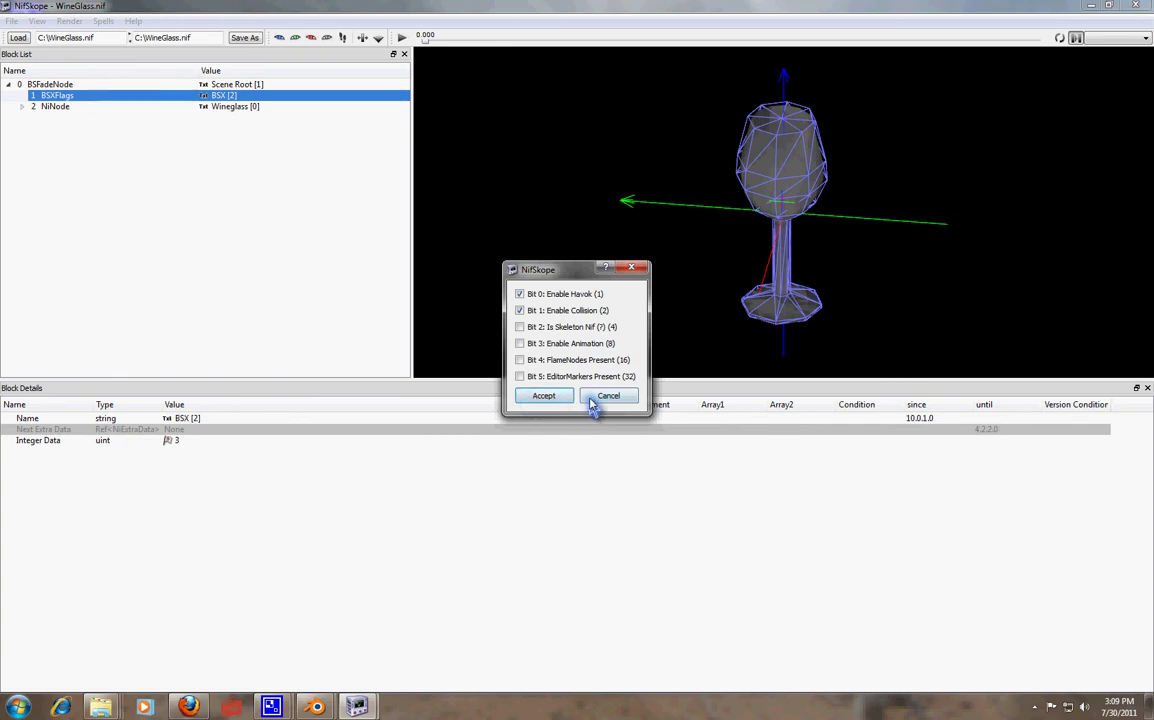
pyautogui.click(538, 398)
pyautogui.click(23, 108)
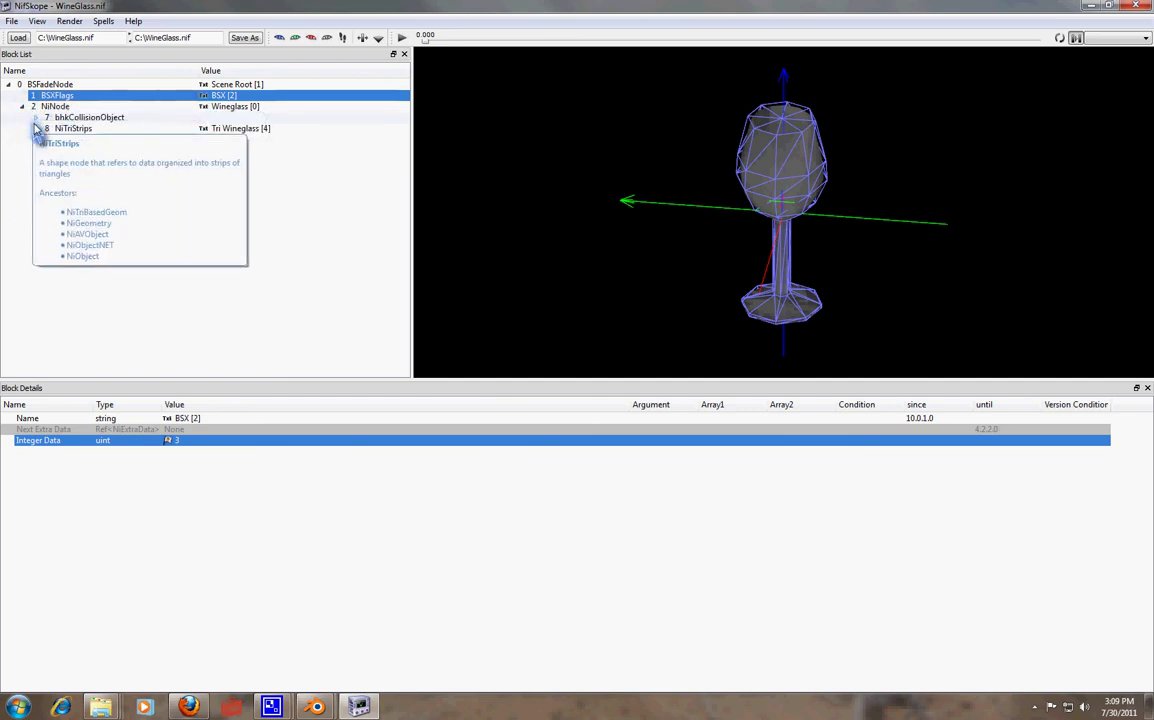
# Step: Expand bhkCollisionObject and bhkRigidBody and check the rigid body's layer and collision response
pyautogui.click(35, 117)
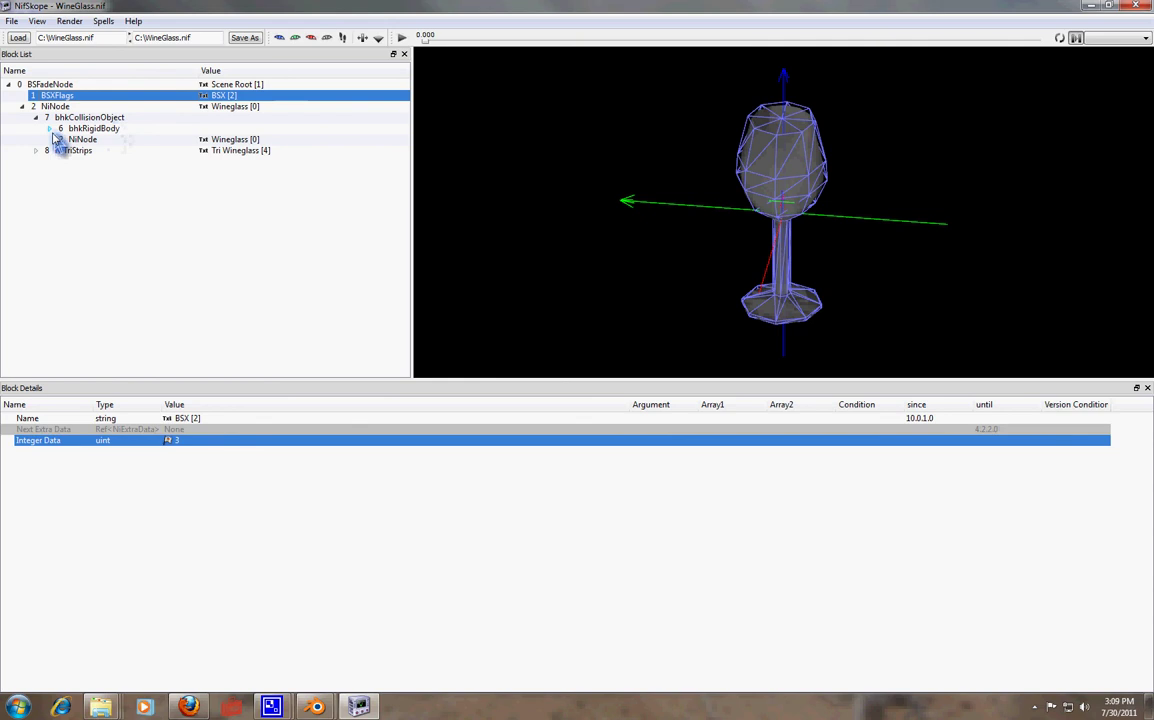
pyautogui.click(49, 128)
pyautogui.click(62, 117)
pyautogui.click(100, 129)
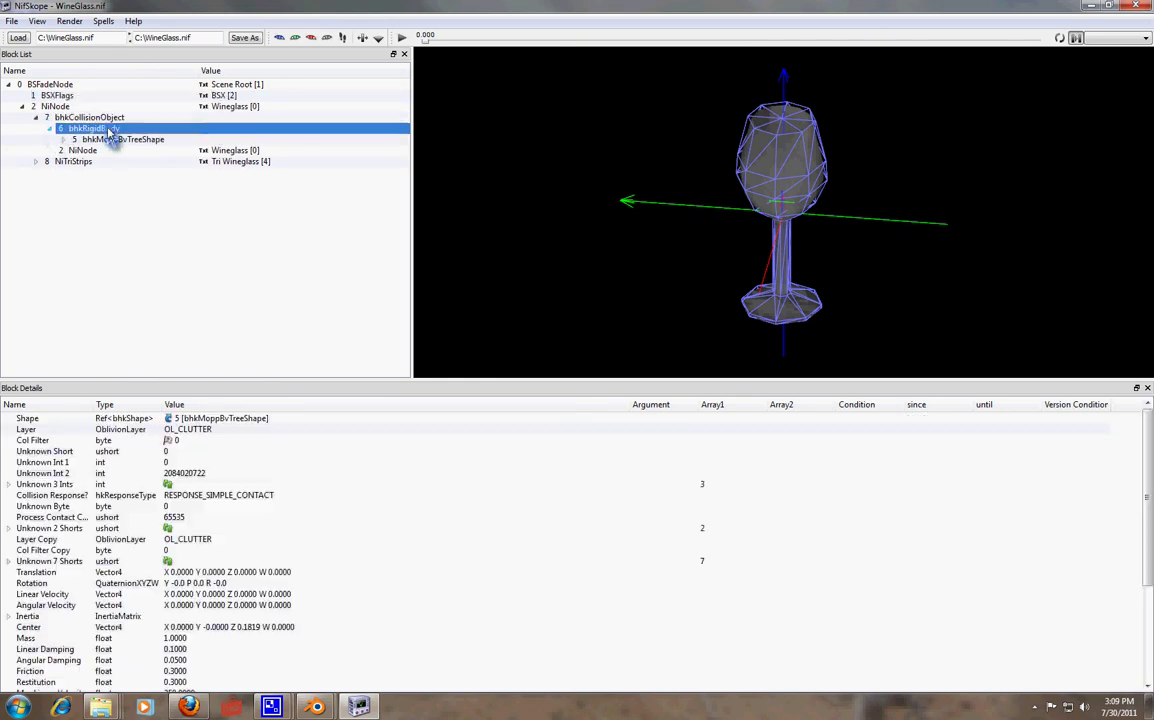
pyautogui.click(192, 429)
pyautogui.click(183, 539)
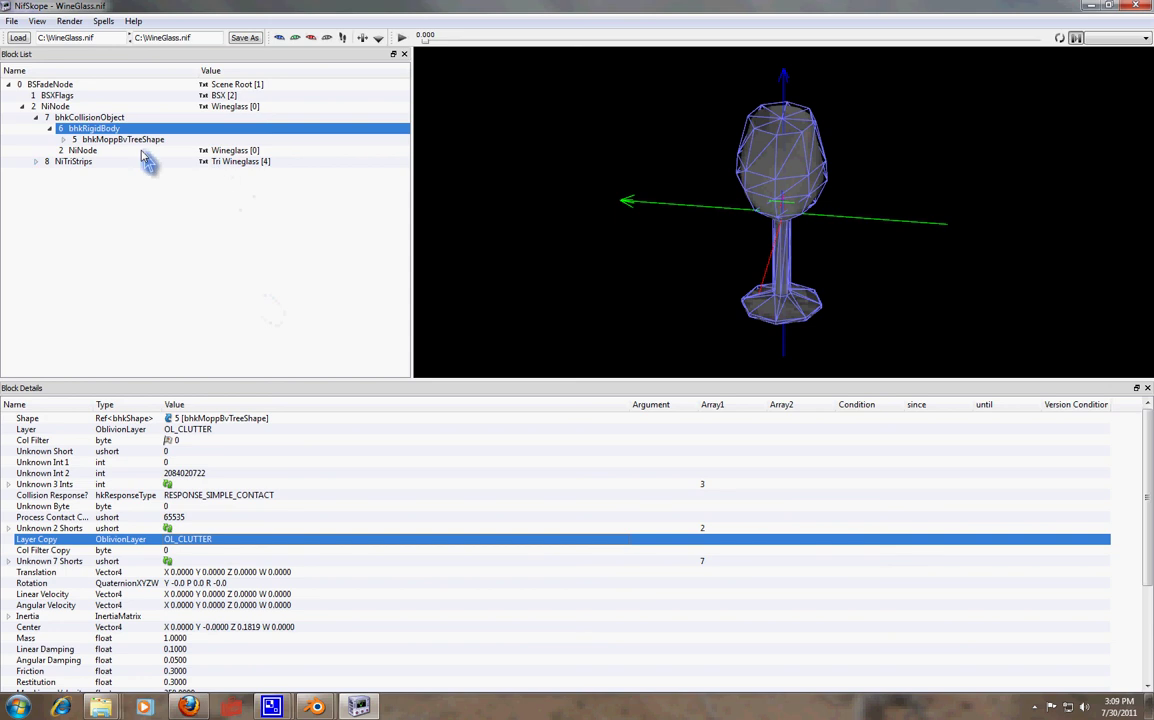
pyautogui.click(205, 496)
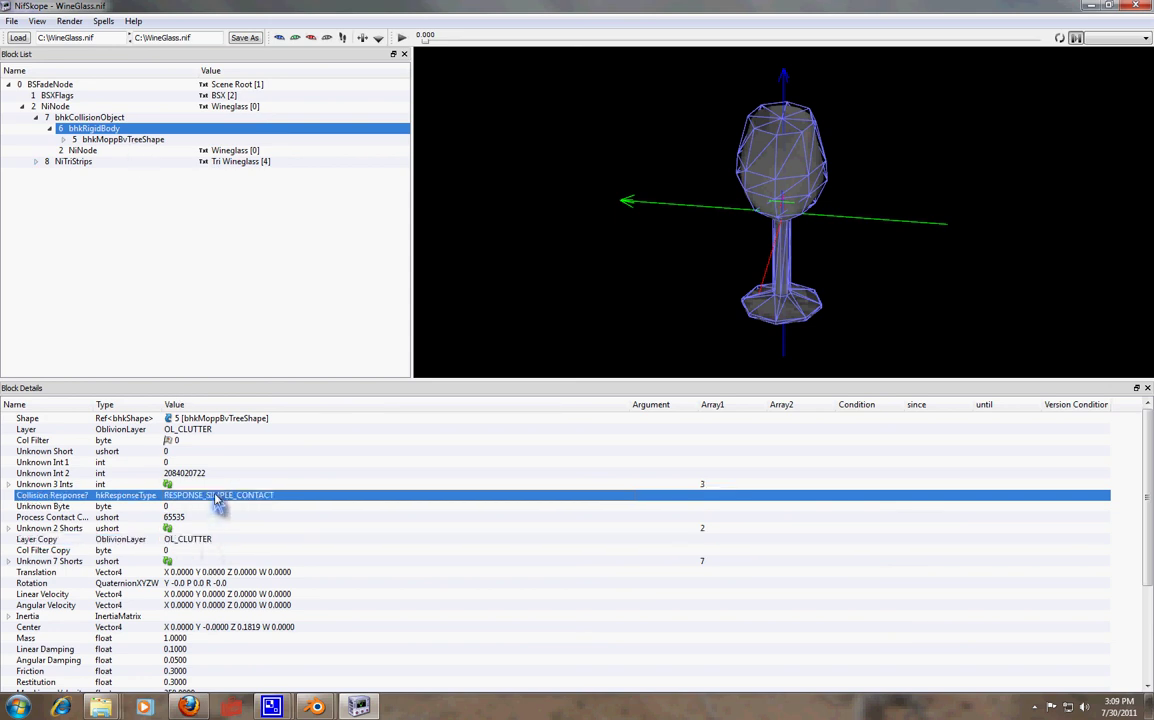
# Step: Check the MOPP shape's HAV_MAT_GLASS material and expand down to bhkPackedNiTriStripsShape
pyautogui.click(124, 140)
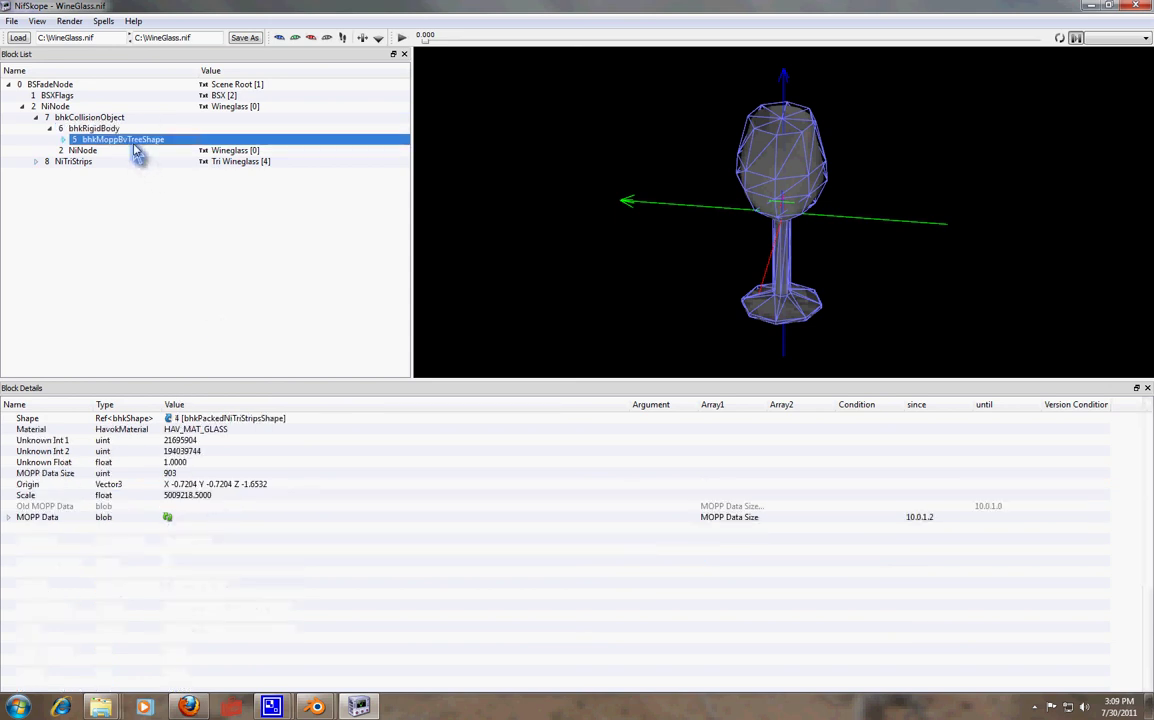
pyautogui.click(63, 139)
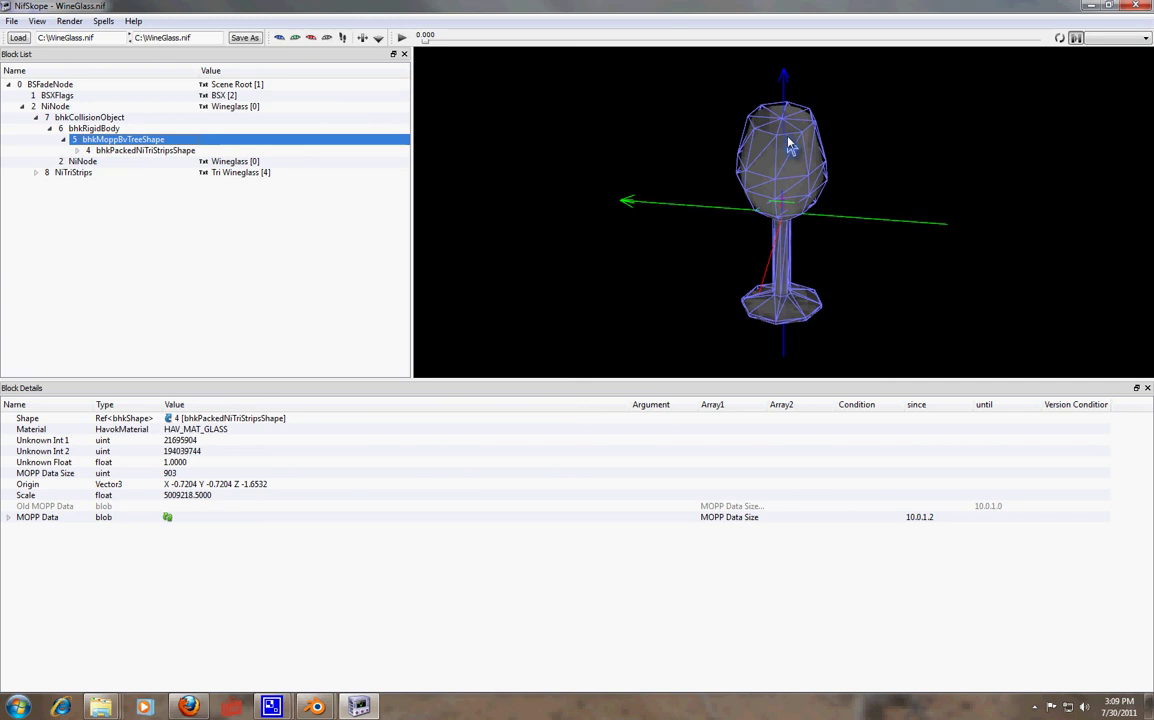
pyautogui.moveTo(705, 120); pyautogui.dragTo(215, 193)
pyautogui.moveTo(110, 158)
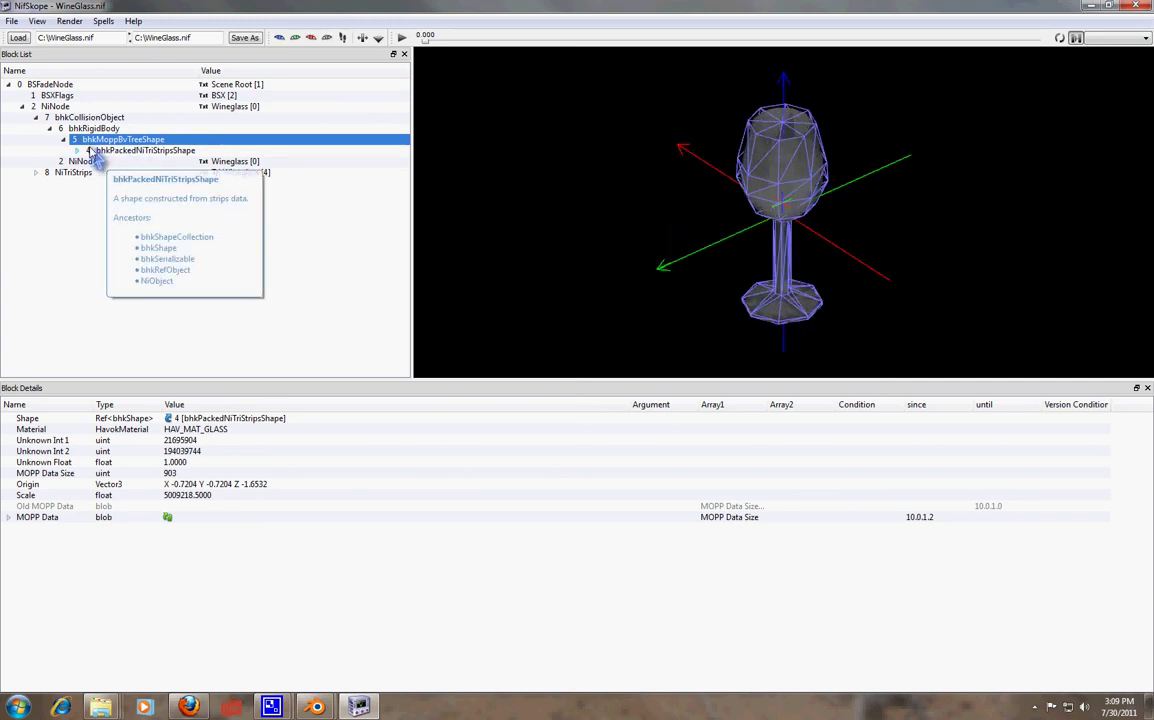
pyautogui.click(77, 150)
pyautogui.click(113, 150)
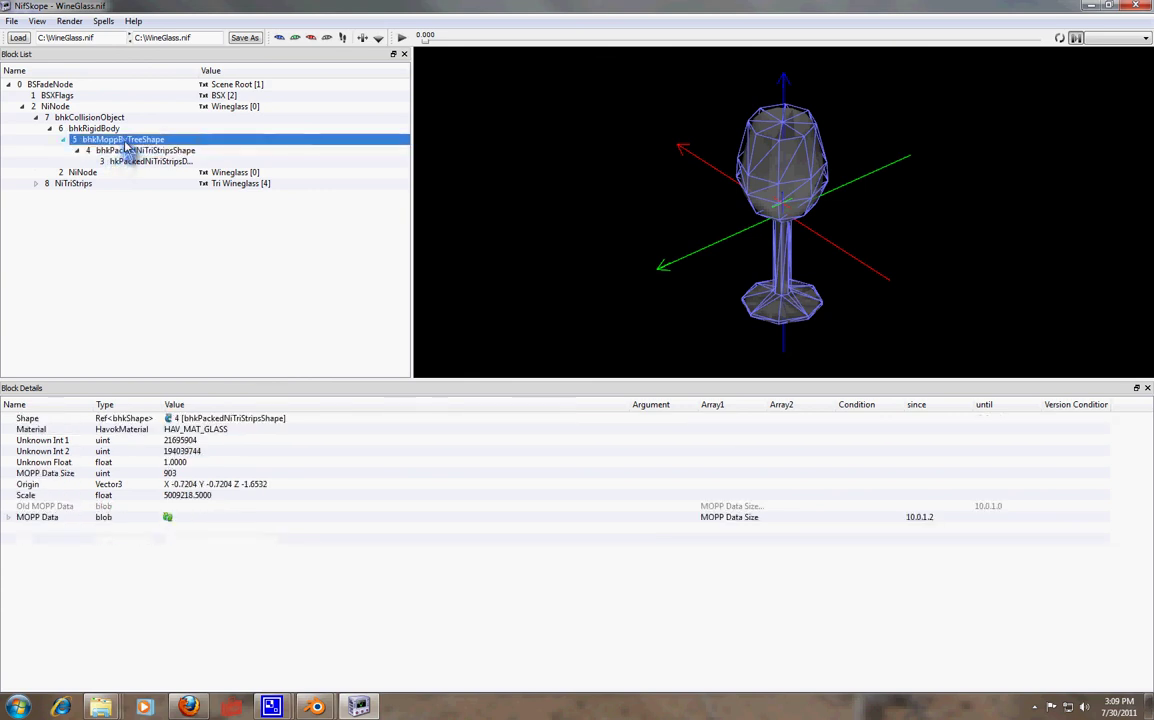
pyautogui.moveTo(130, 160); pyautogui.dragTo(222, 435)
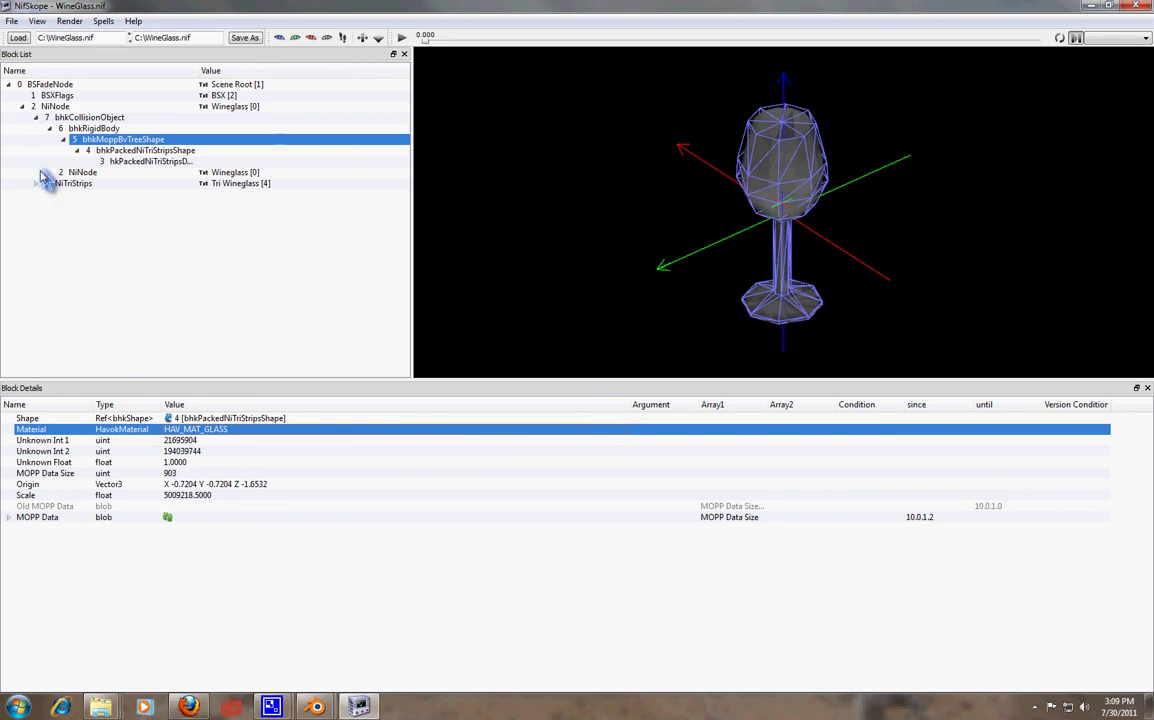
# Step: Compare the packed strips shape with hkPackedNiTriStripsData's triangle and vertex counts
pyautogui.click(118, 152)
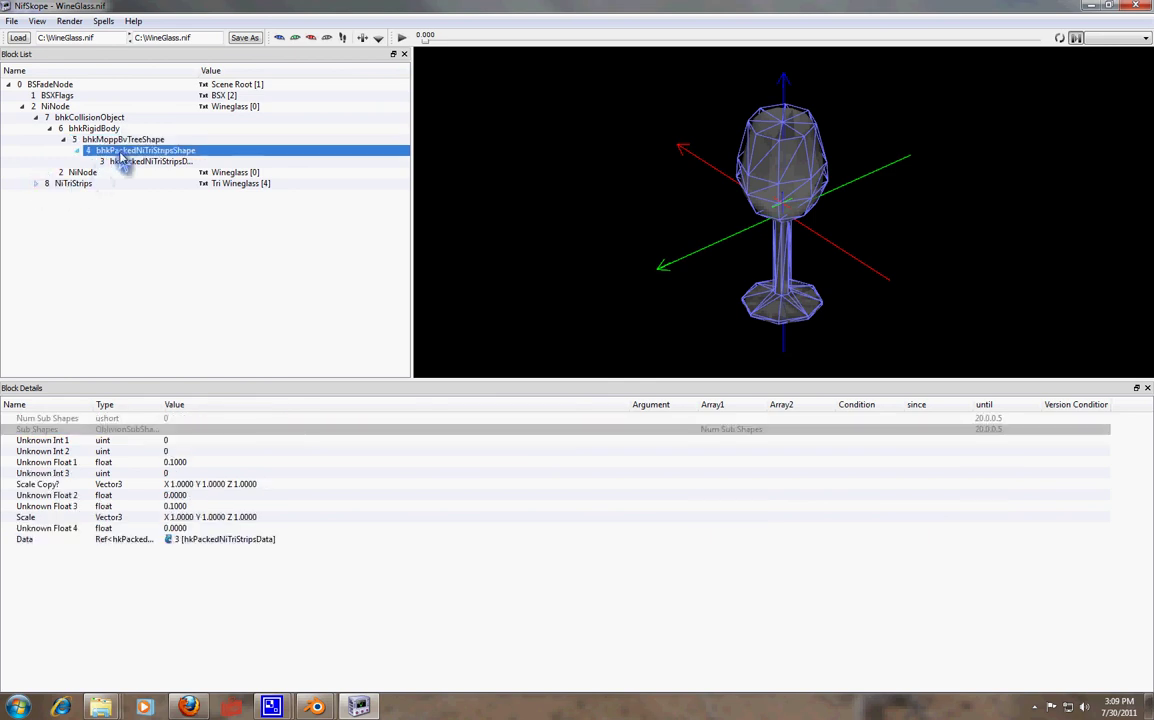
pyautogui.click(135, 162)
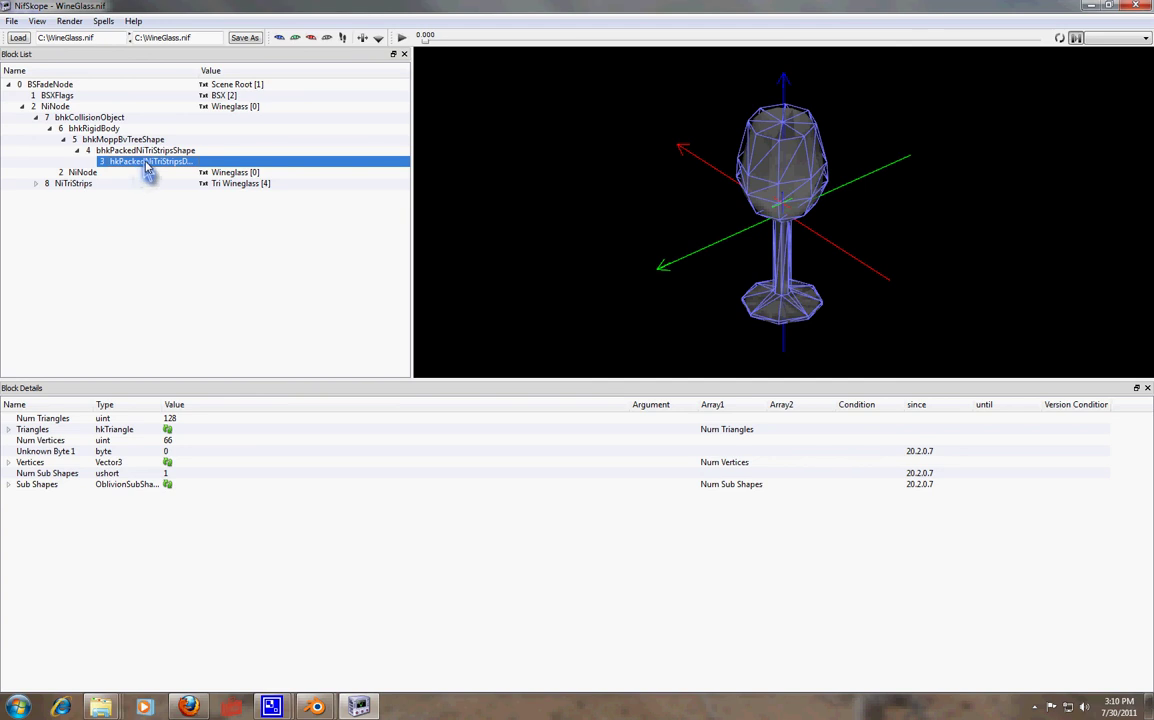
pyautogui.click(155, 150)
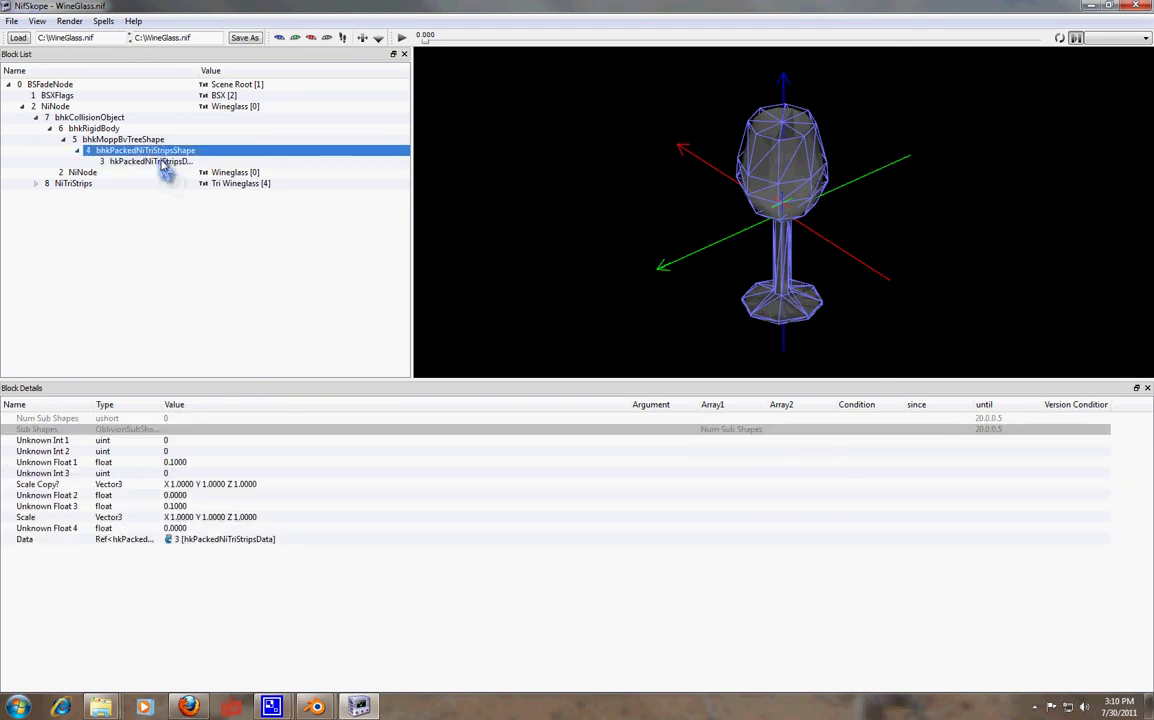
pyautogui.click(155, 162)
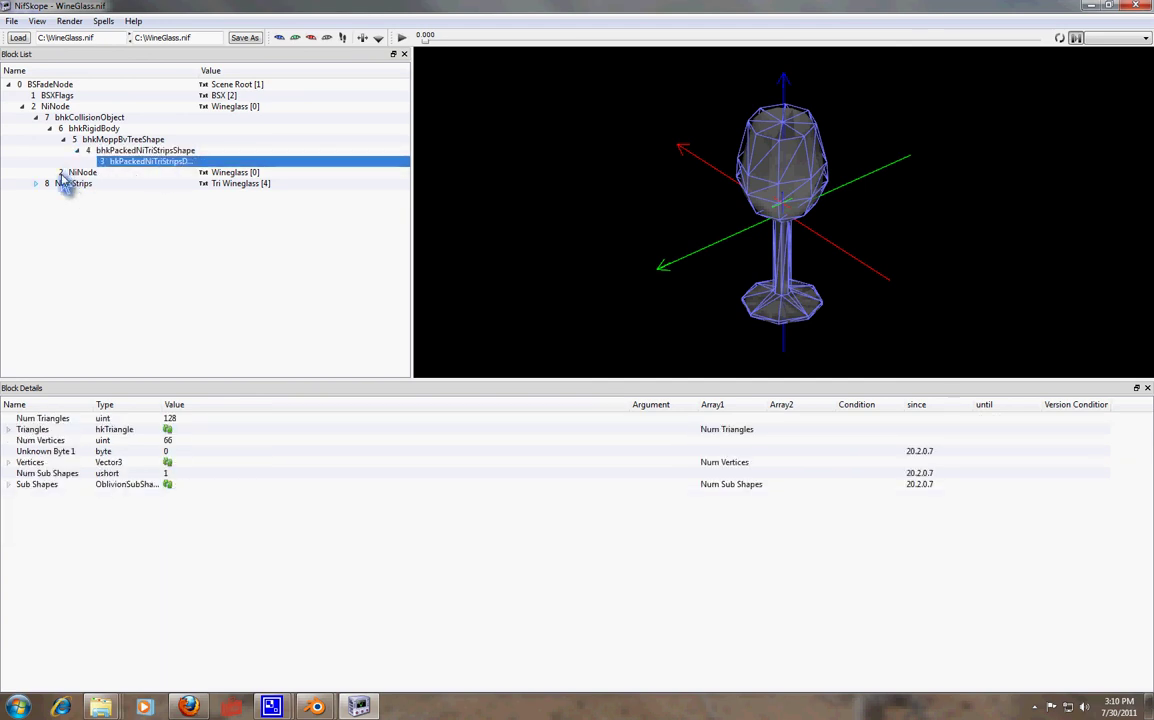
pyautogui.click(63, 174)
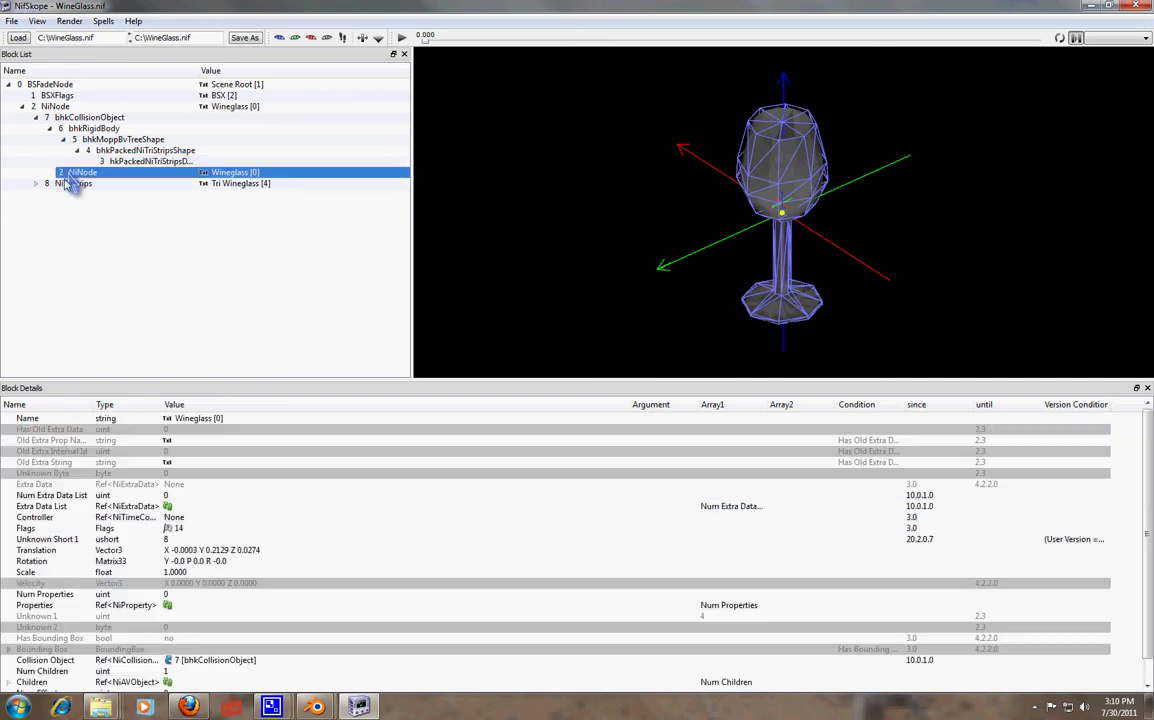
# Step: Expand NiTriStrips and review the specular property and material colours, glossiness and Emit Multi
pyautogui.click(58, 184)
pyautogui.click(37, 184)
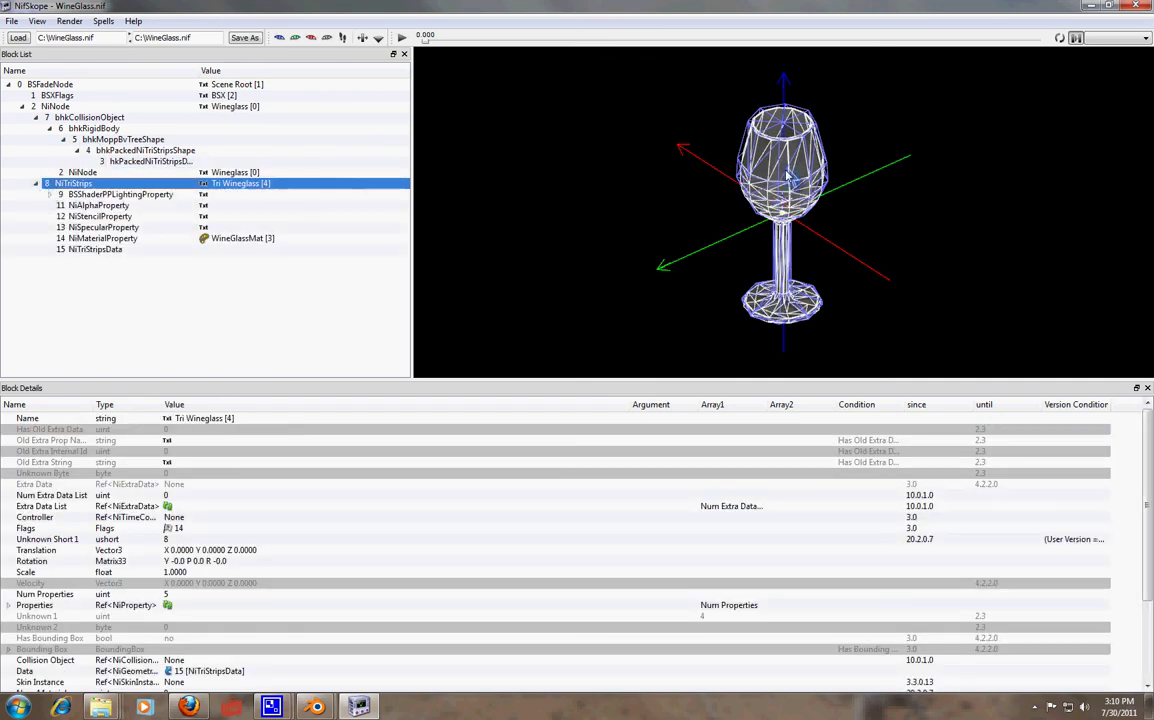
pyautogui.click(115, 227)
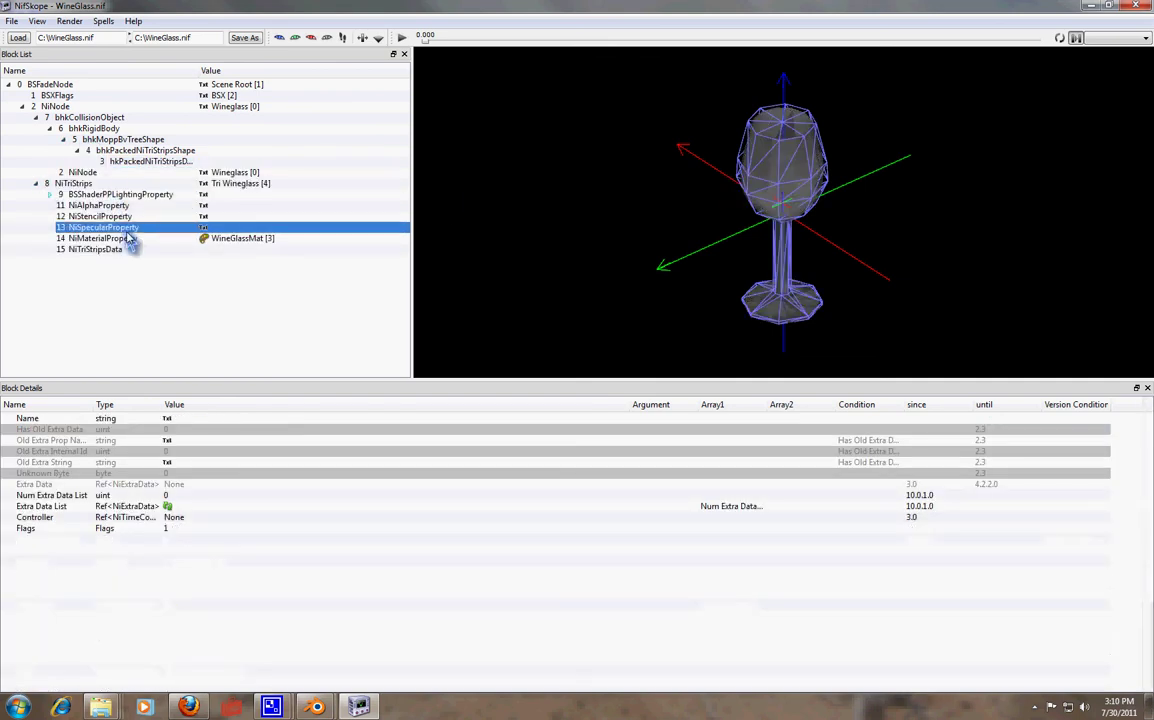
pyautogui.click(119, 239)
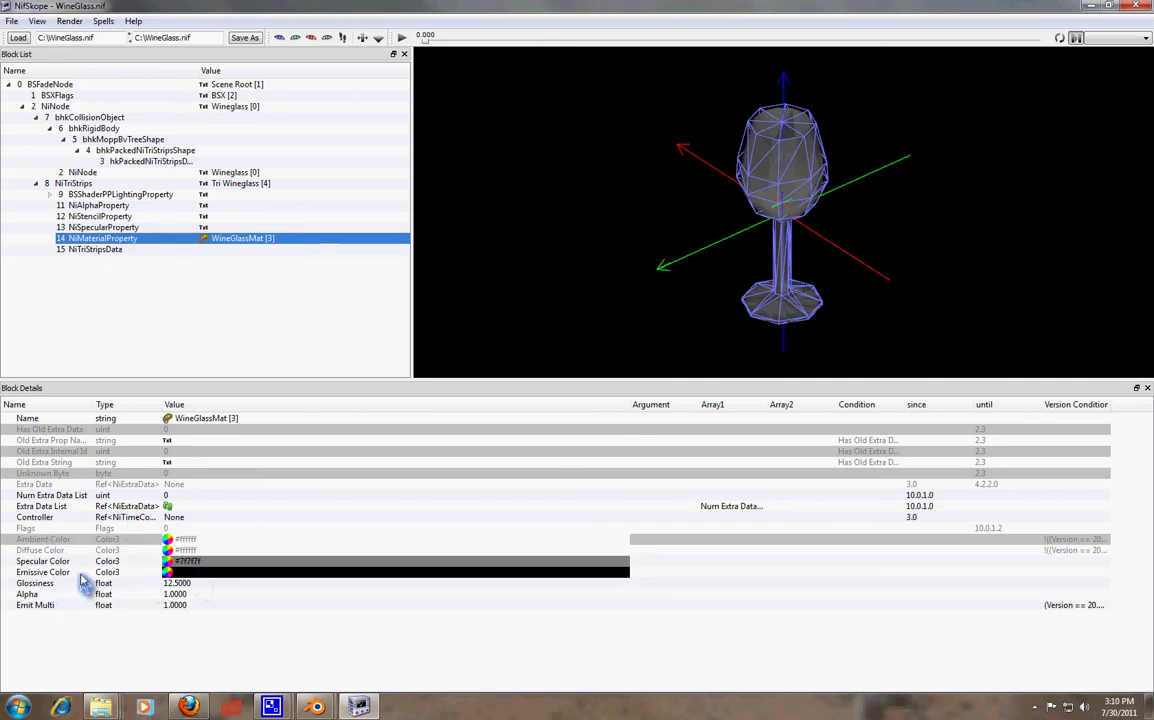
pyautogui.moveTo(83, 580)
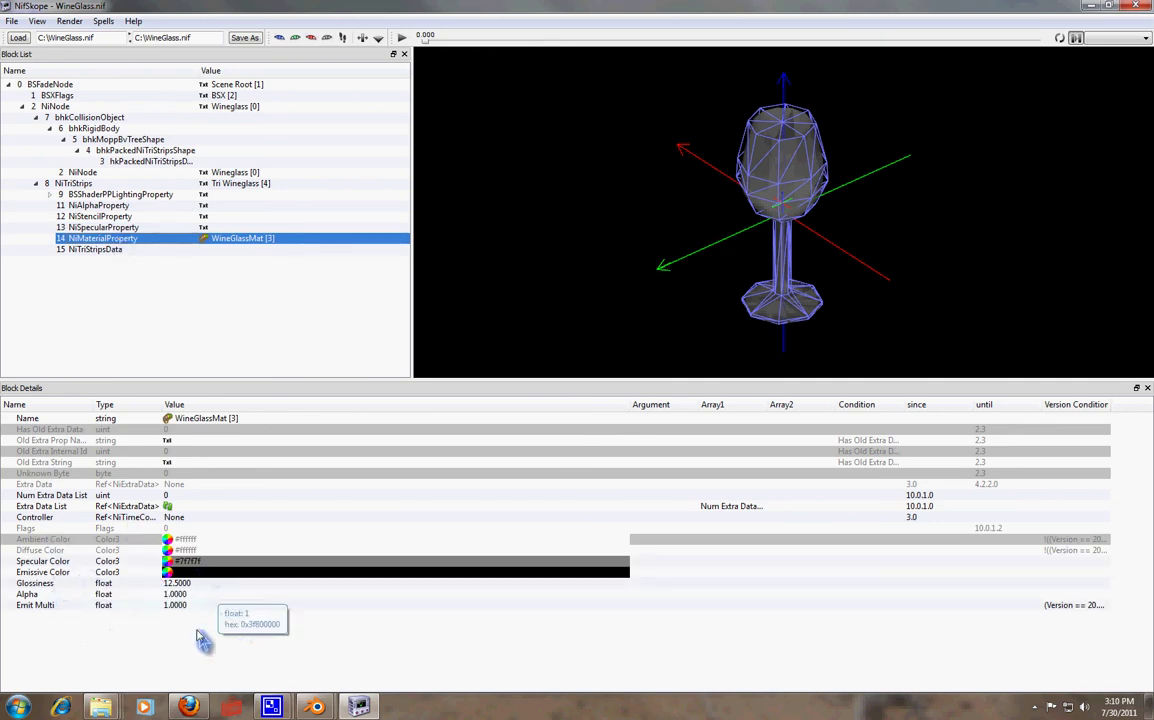
pyautogui.click(170, 606)
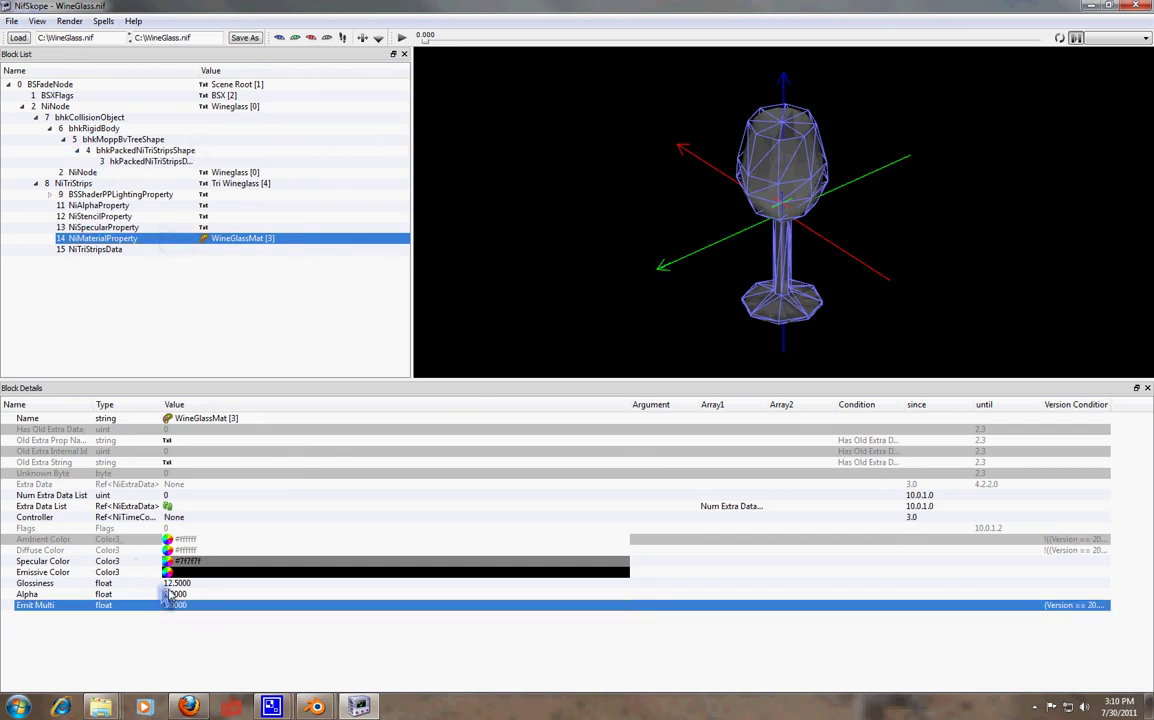
# Step: View NiTriStripsData, then expand BSShaderPPLightingProperty to reveal BSShaderTextureSet
pyautogui.click(118, 251)
pyautogui.moveTo(726, 152); pyautogui.dragTo(610, 170)
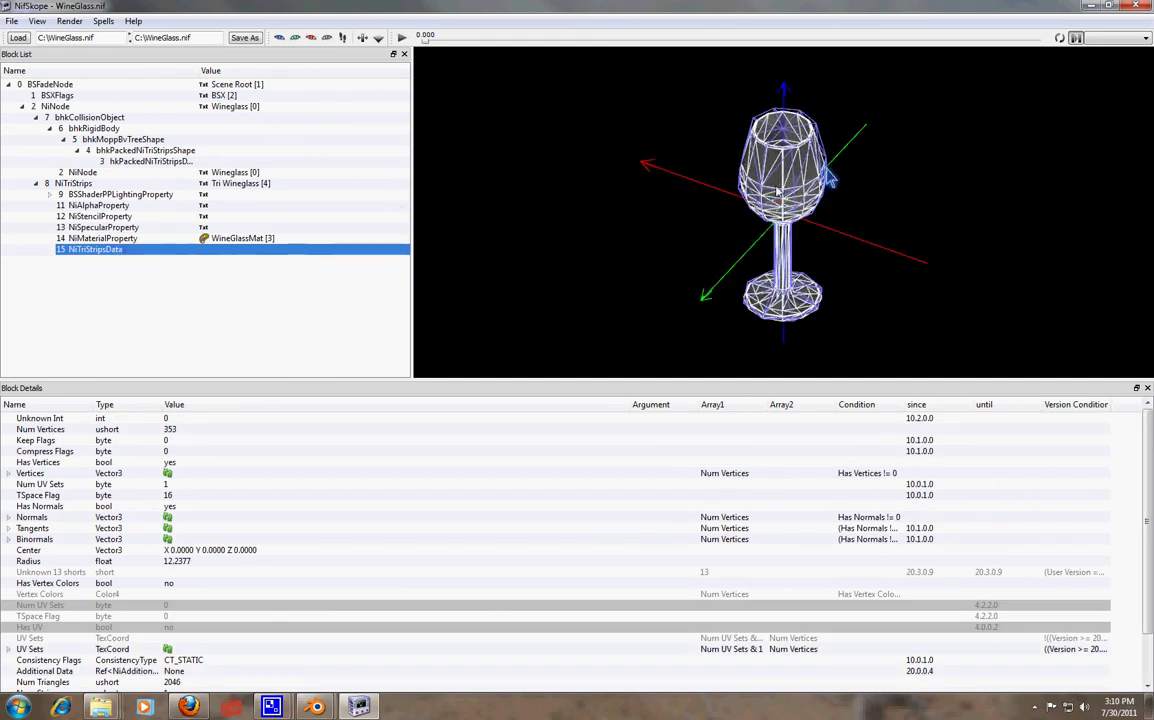
pyautogui.click(125, 228)
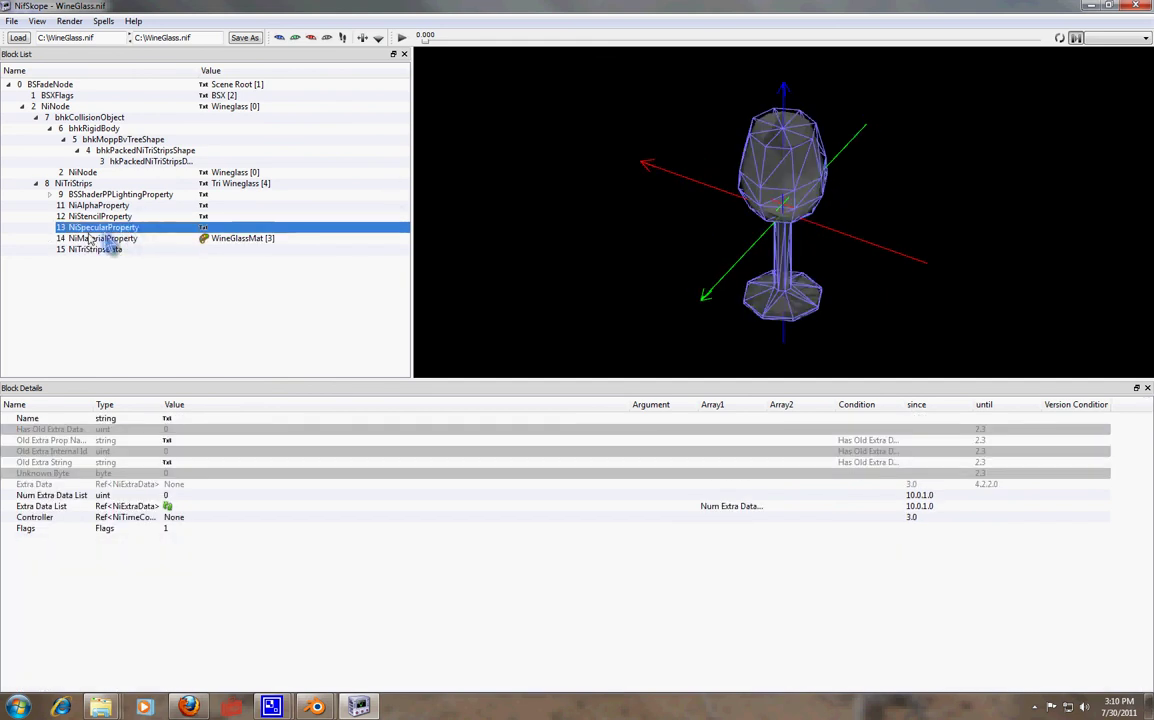
pyautogui.click(90, 194)
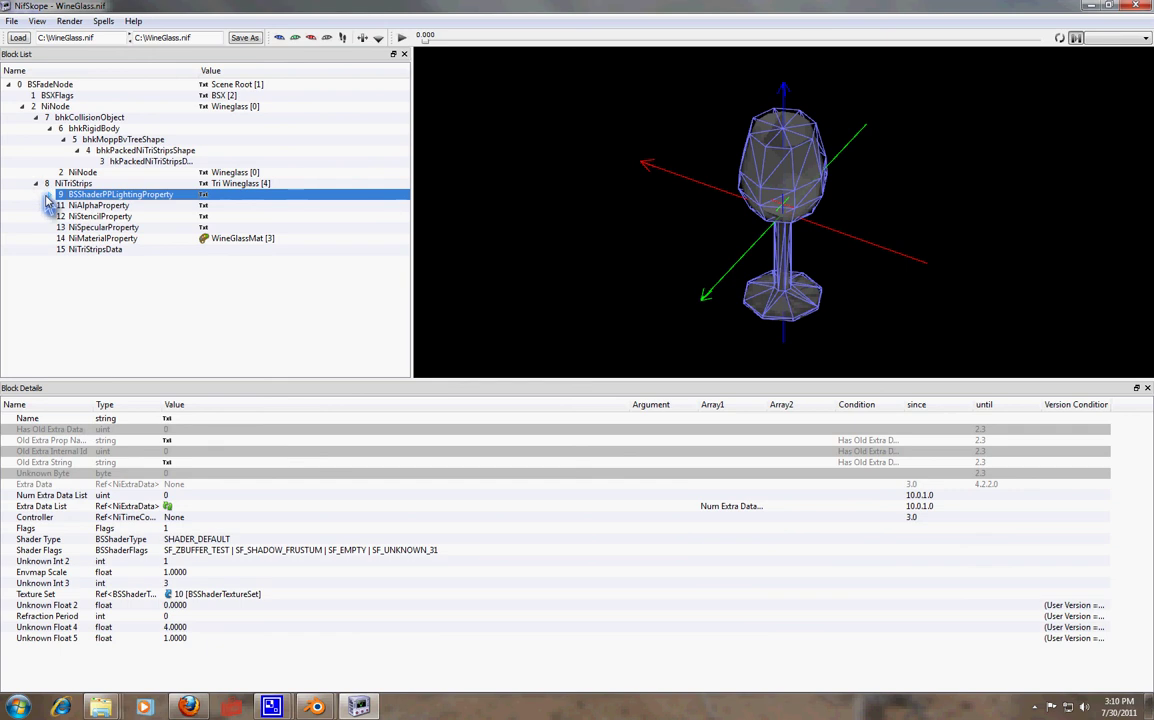
pyautogui.click(49, 195)
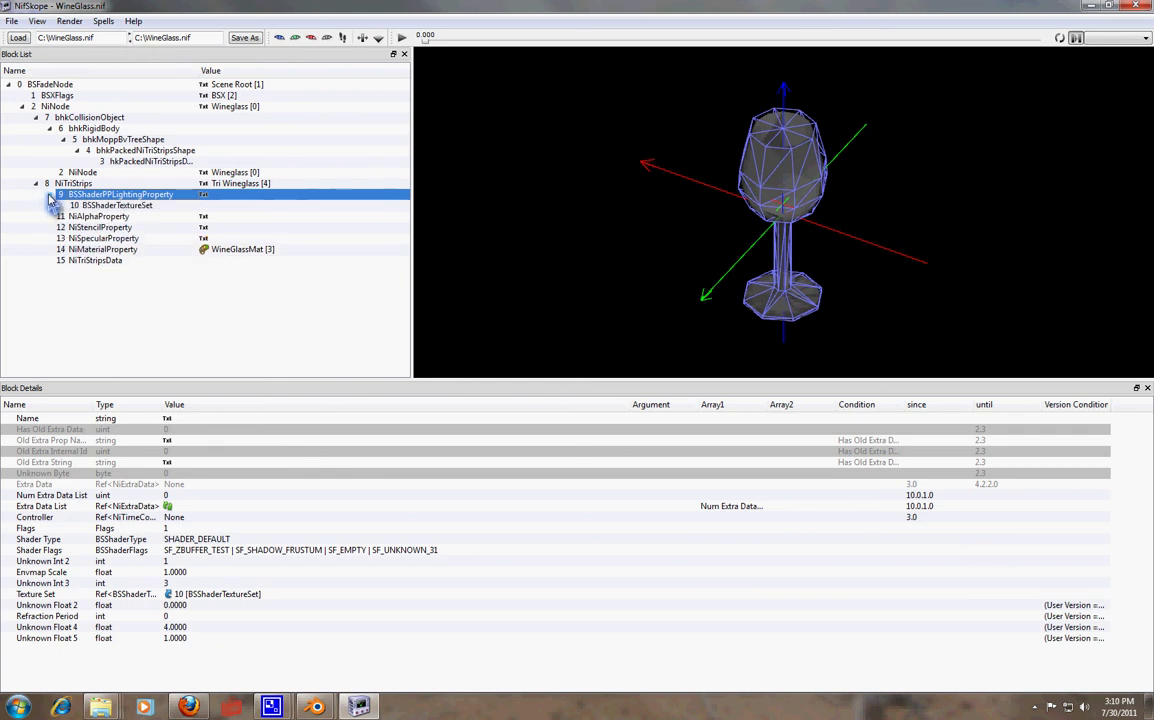
# Step: Set the diffuse texture to textures\femme fatal\glassware\wineglass.dds
pyautogui.click(100, 206)
pyautogui.click(8, 429)
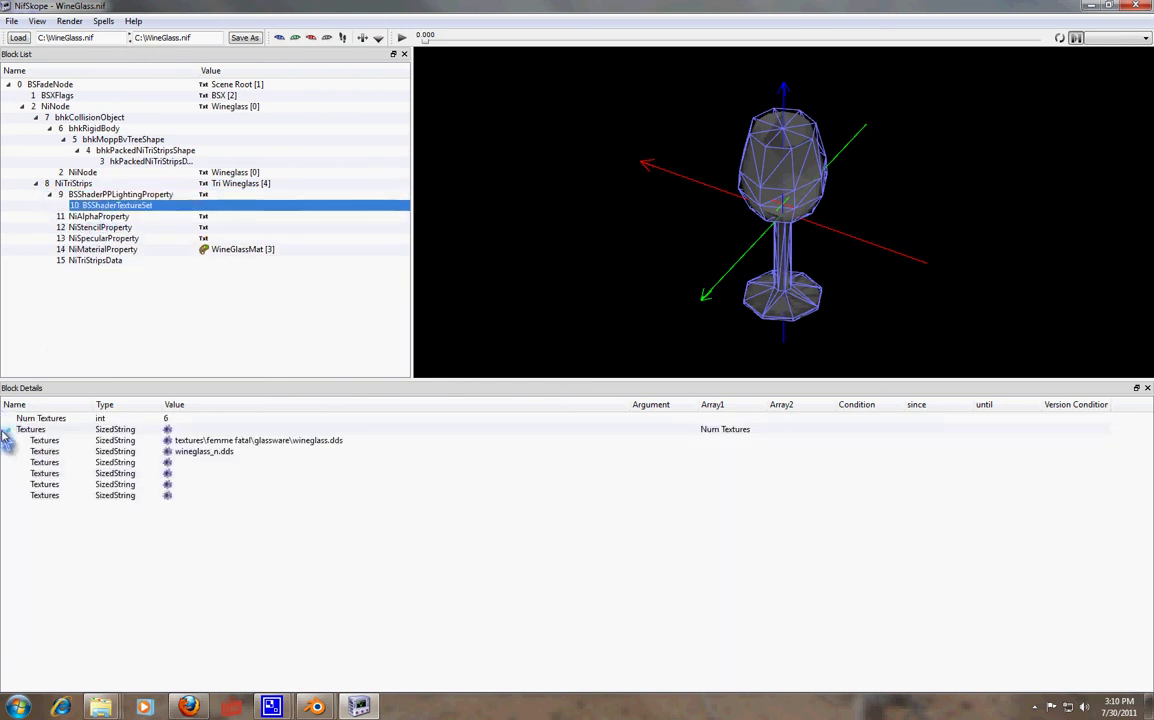
pyautogui.click(180, 440)
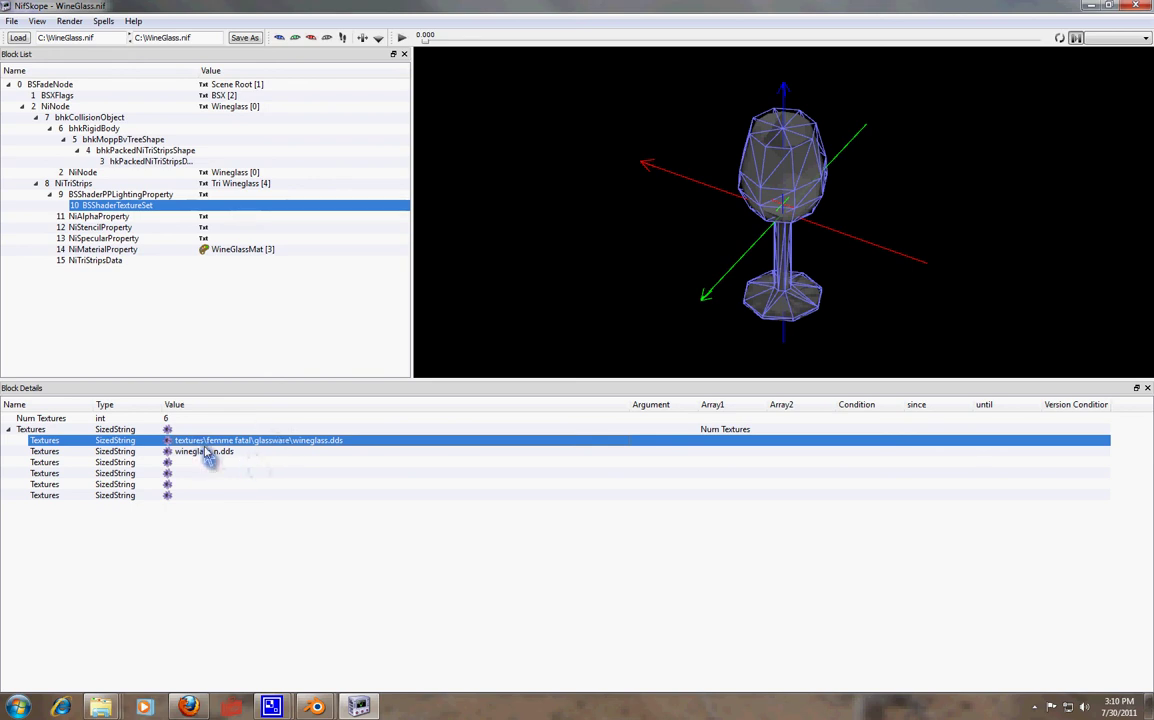
pyautogui.rightClick(225, 440)
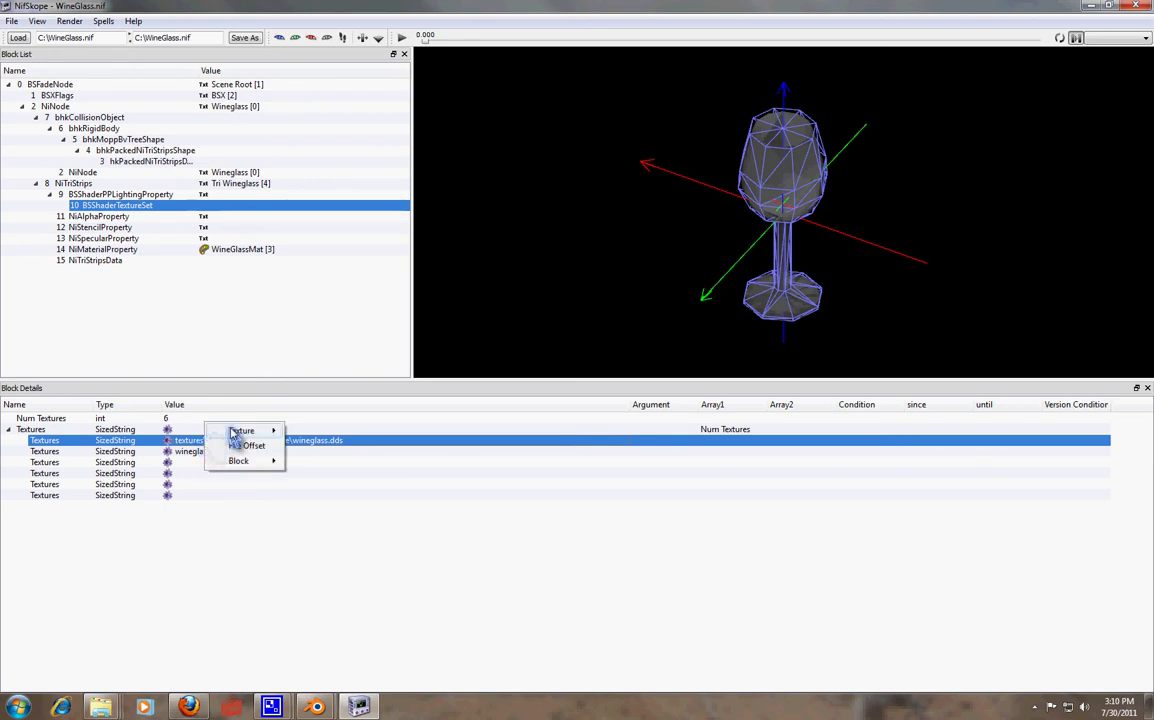
pyautogui.moveTo(250, 434)
pyautogui.click(322, 438)
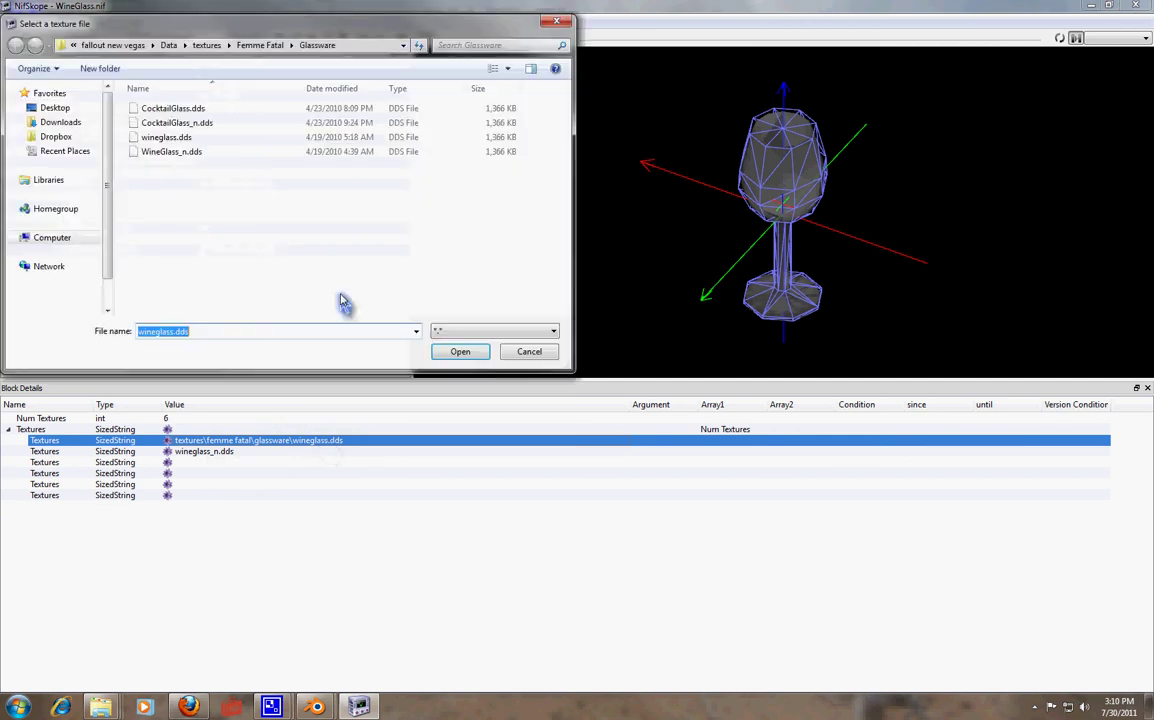
pyautogui.doubleClick(206, 138)
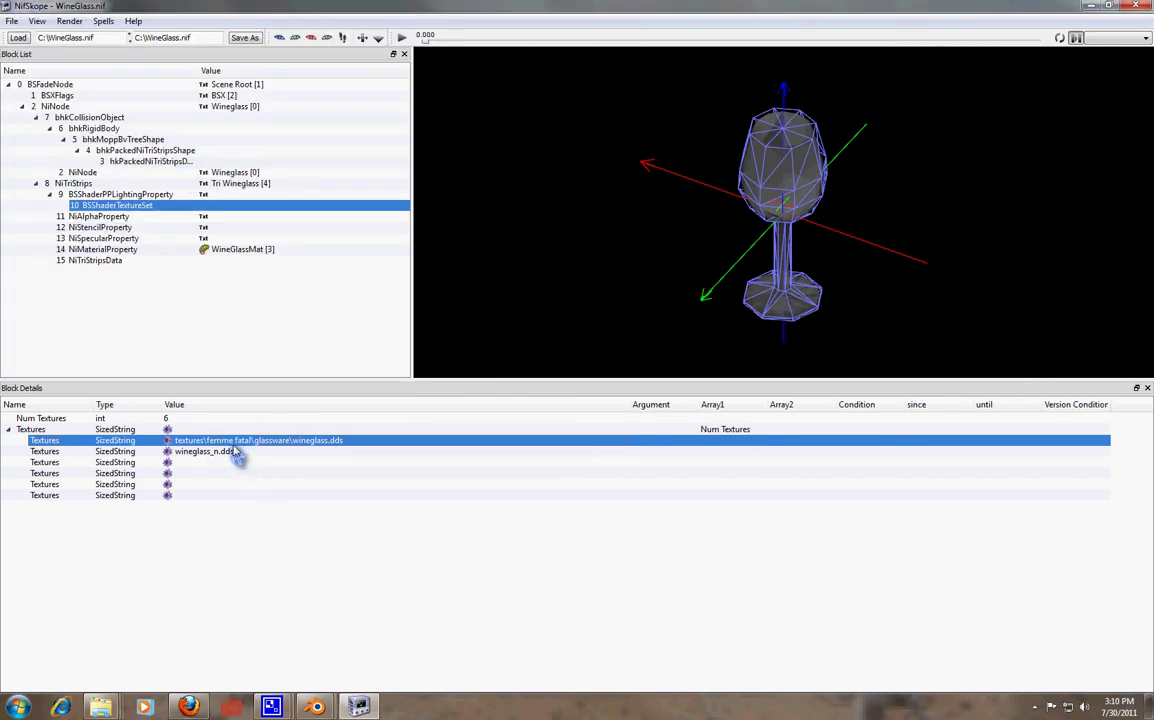
# Step: Set the normal map to textures\femme fatal\glassware\WineGlass_n.dds
pyautogui.rightClick(228, 451)
pyautogui.moveTo(270, 440)
pyautogui.click(324, 443)
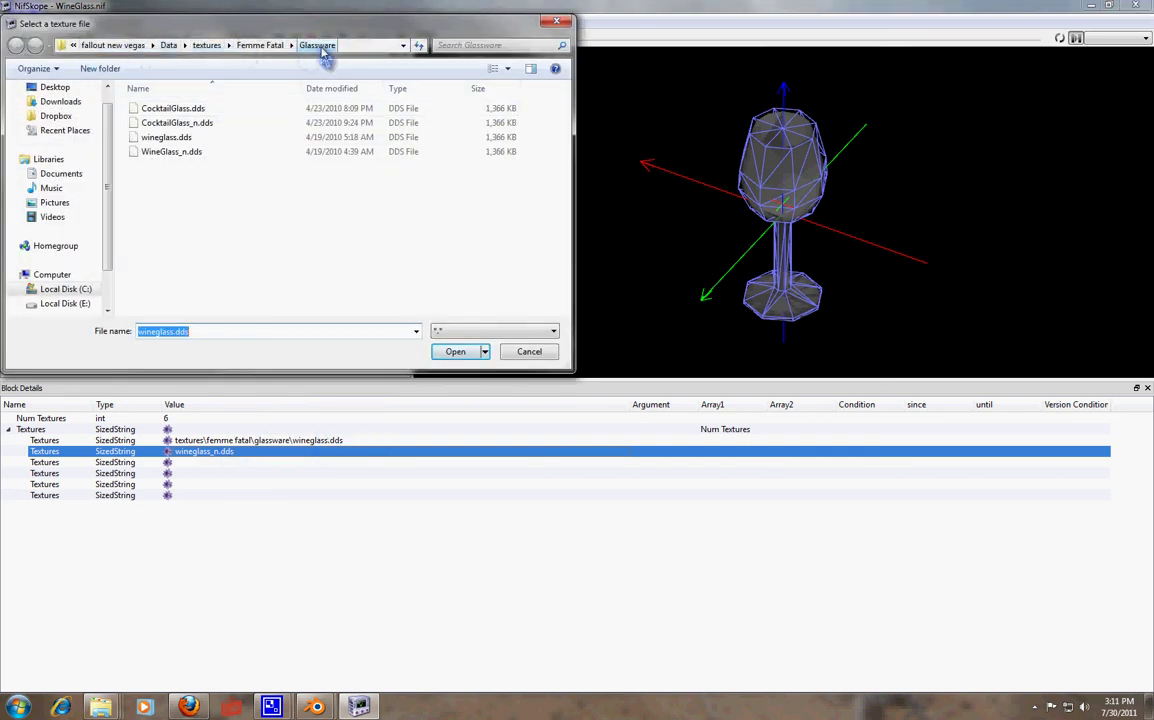
pyautogui.doubleClick(185, 158)
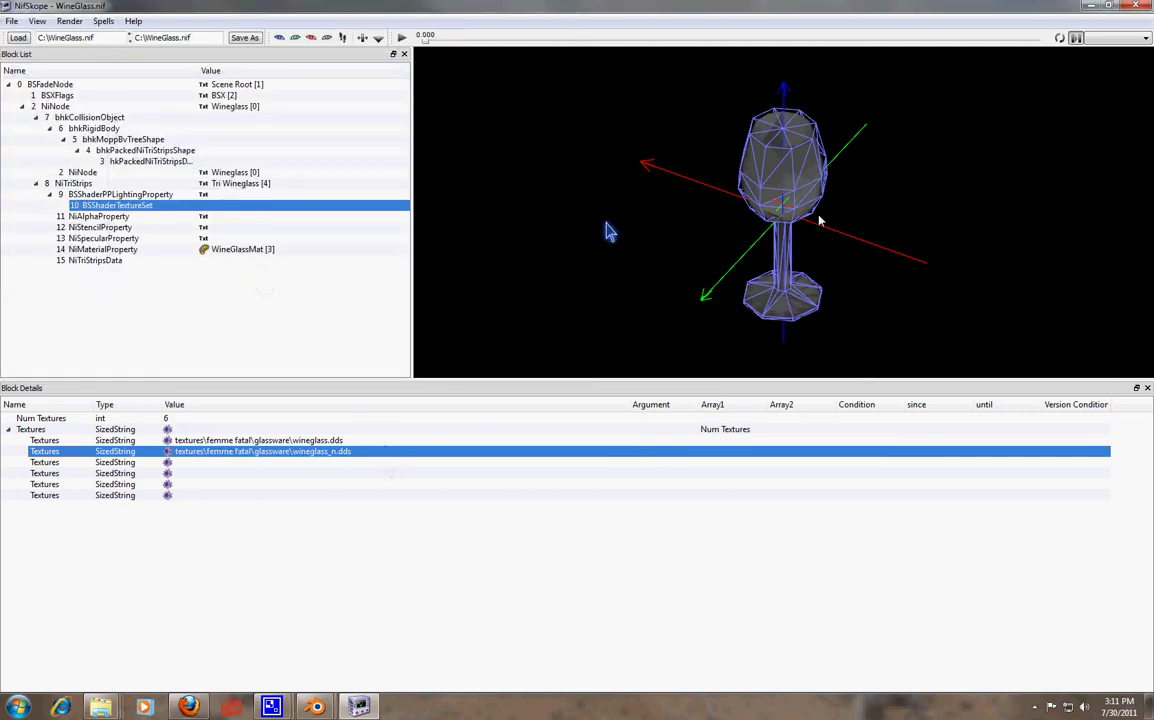
# Step: Zoom in on the glass, reset the view, and show NiAlphaProperty flags 4845, threshold 0
pyautogui.scroll(8, 865, 228)
pyautogui.moveTo(848, 237); pyautogui.dragTo(822, 228)
pyautogui.press('F5')
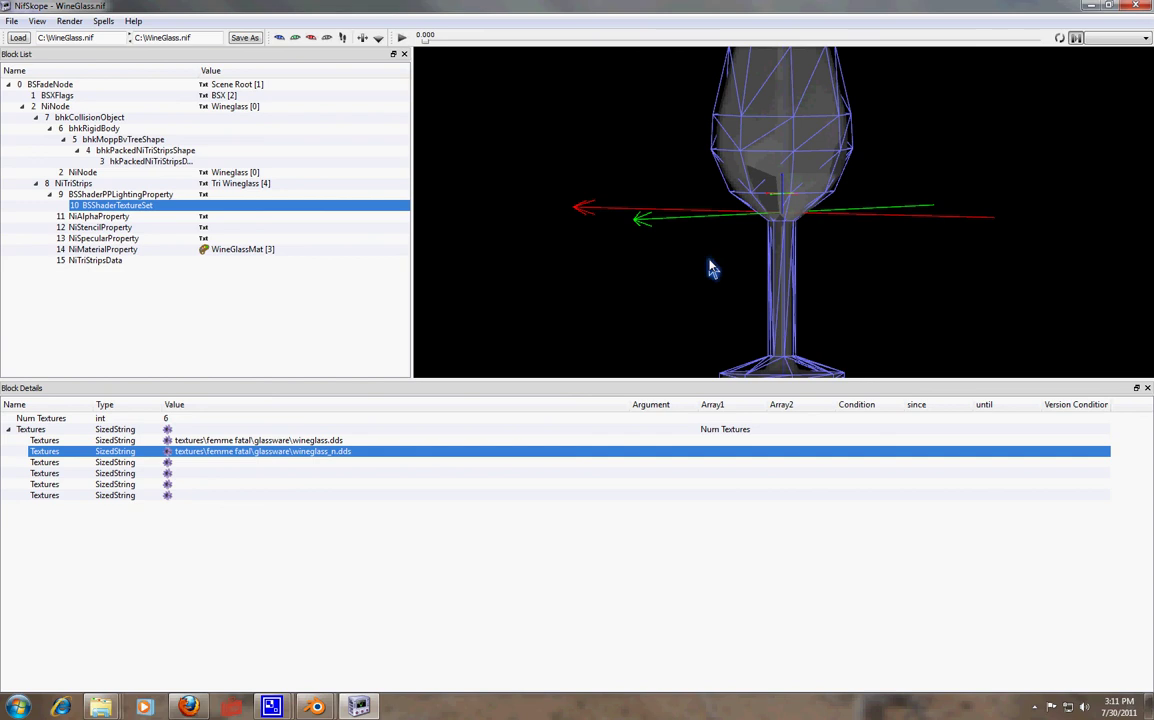
pyautogui.click(110, 238)
pyautogui.click(116, 218)
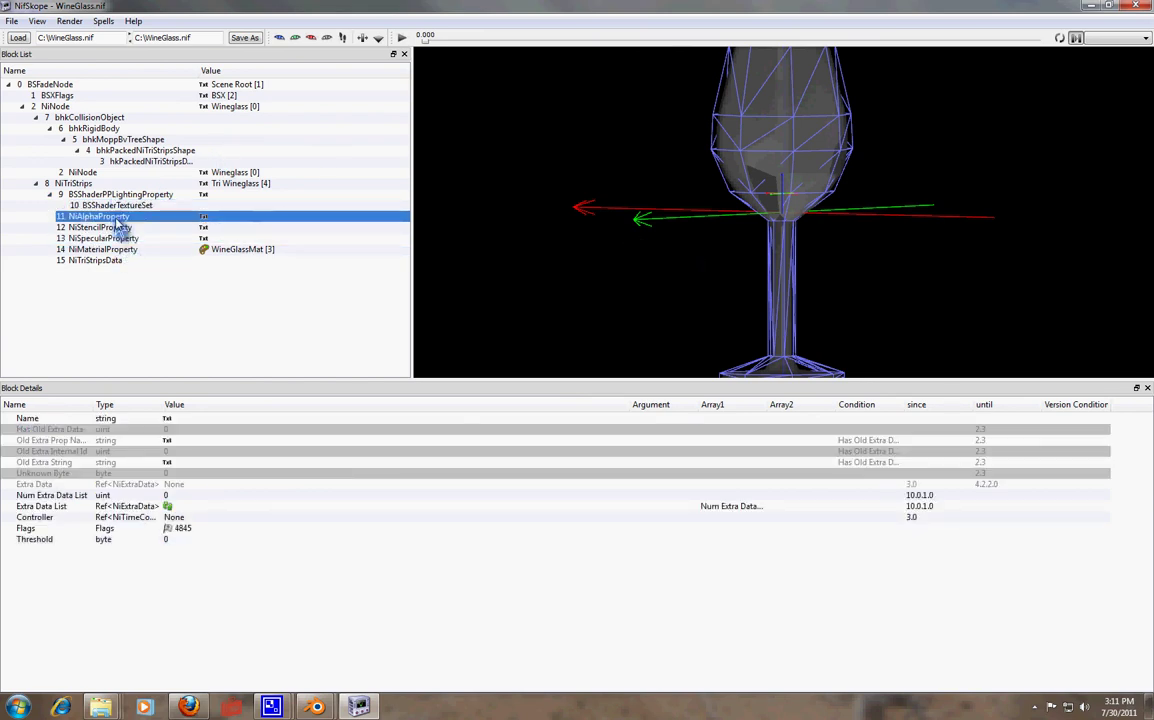